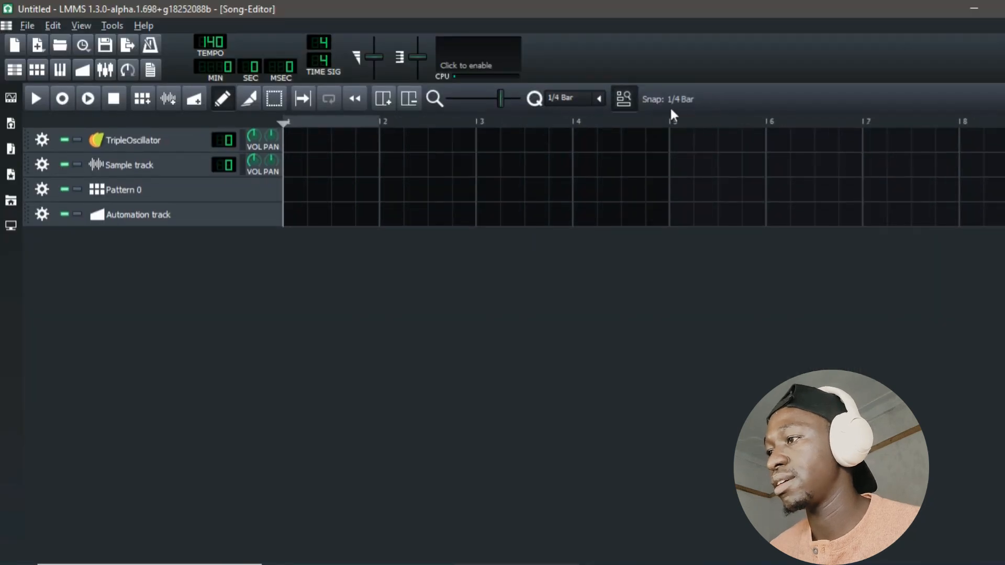
Turn off proportional snapping in the Song-Editor.
click(624, 97)
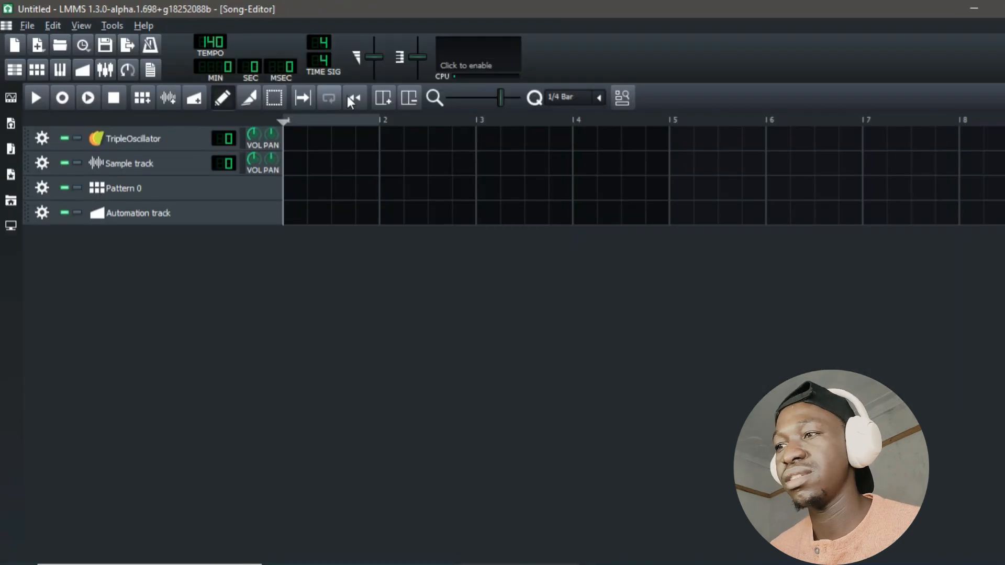
click(271, 101)
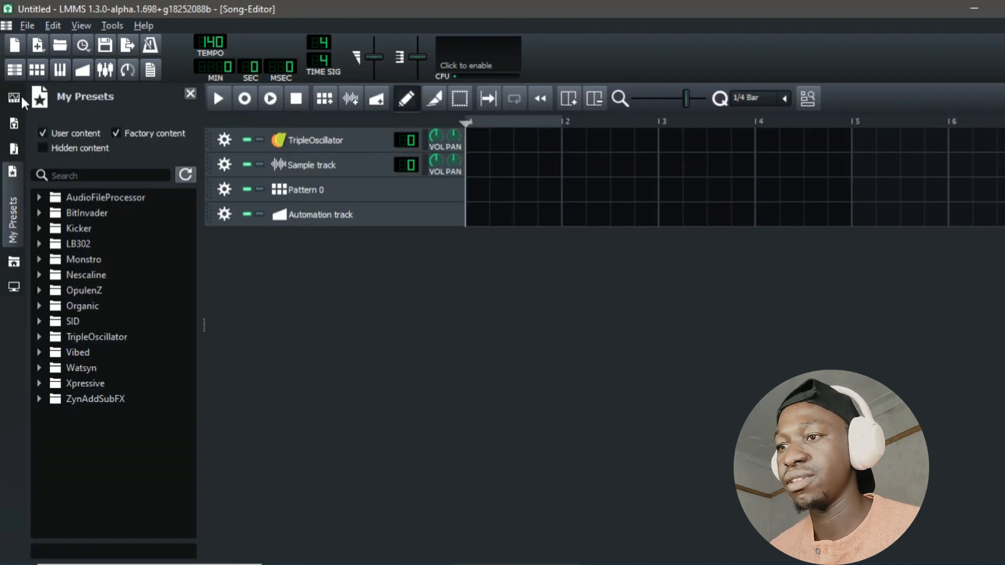
Add SlicerT and Xpressive instrument tracks from the instrument plugins to the song, and open the Xpressive instrument's window.
click(18, 96)
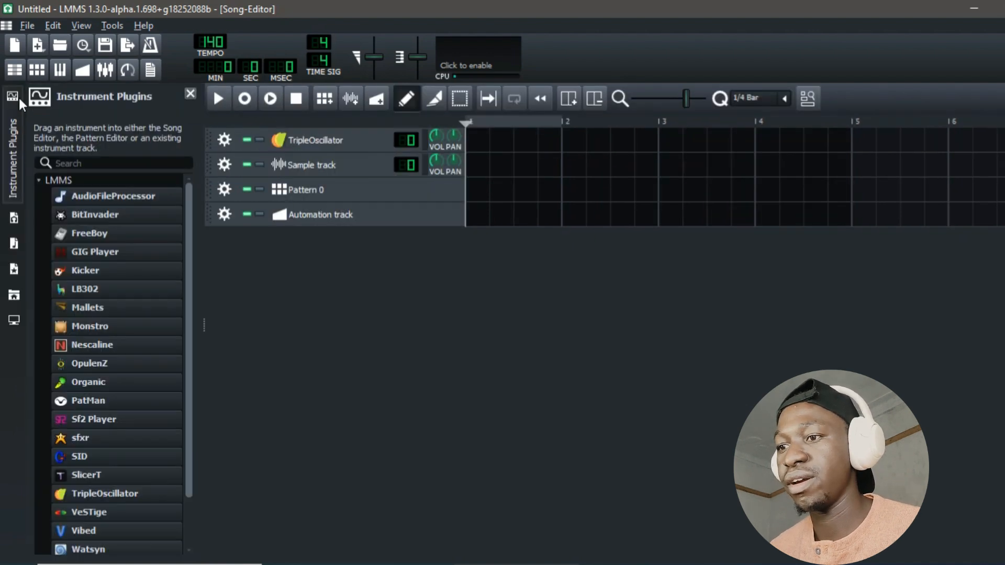
scroll(142, 311, down, 1)
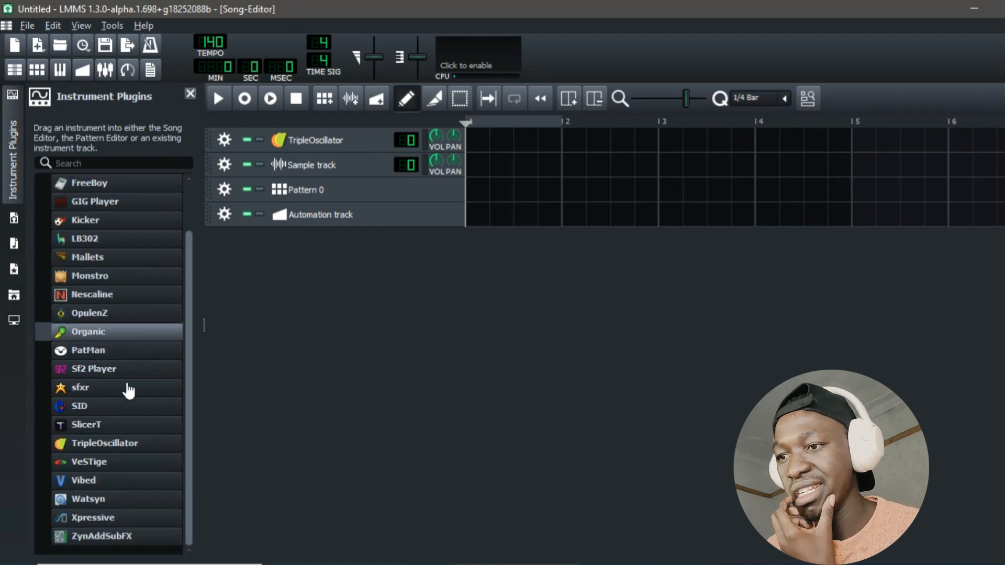
drag(107, 433, 316, 263)
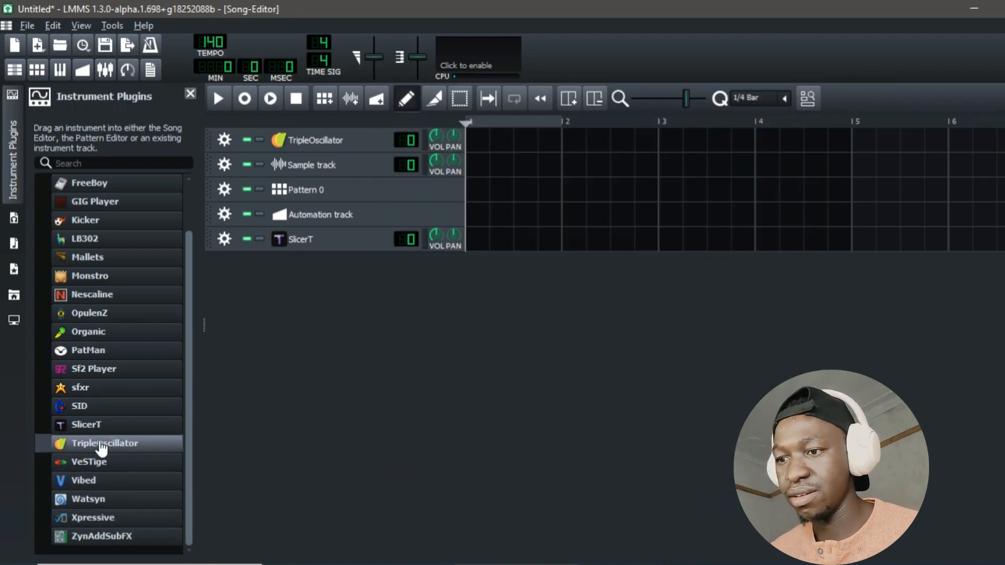
drag(123, 527, 388, 289)
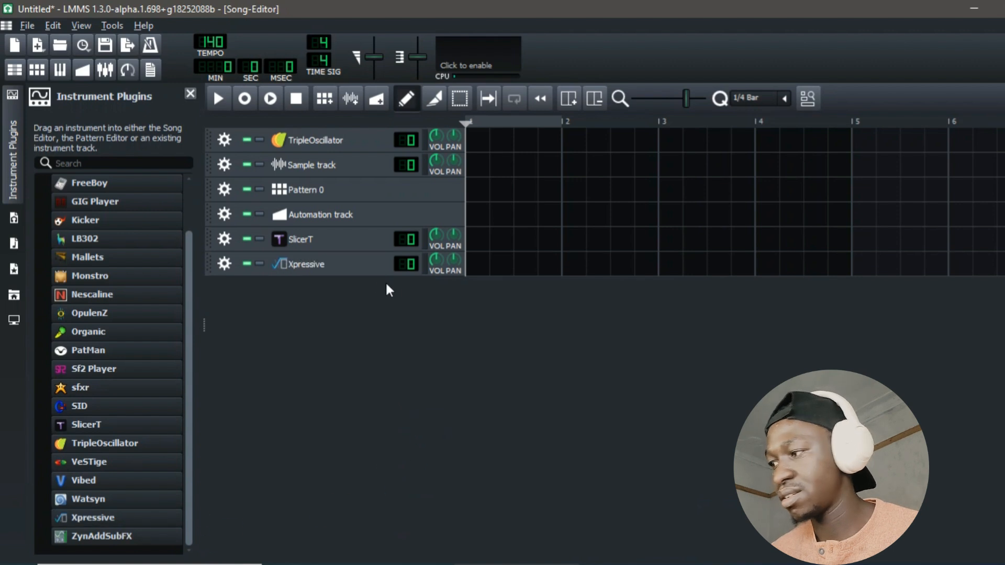
click(358, 273)
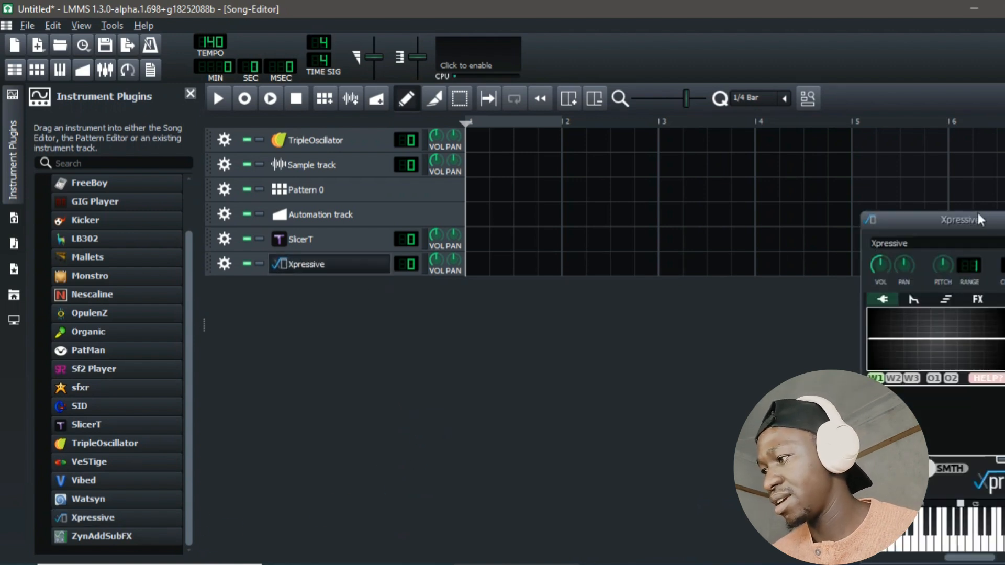
drag(1003, 221, 637, 161)
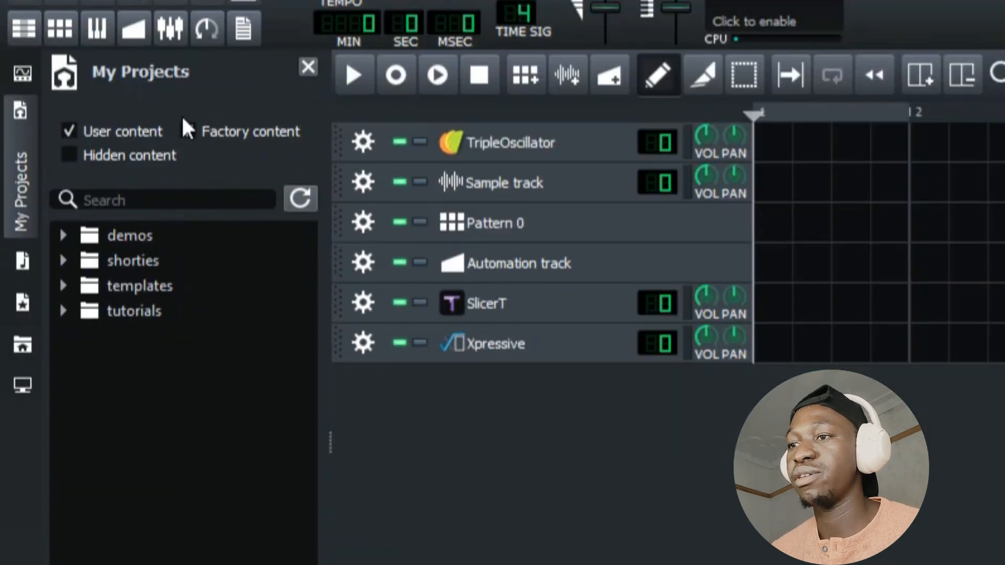
Include factory content in the My Projects browser, try a text search there, and clear and close it.
click(187, 130)
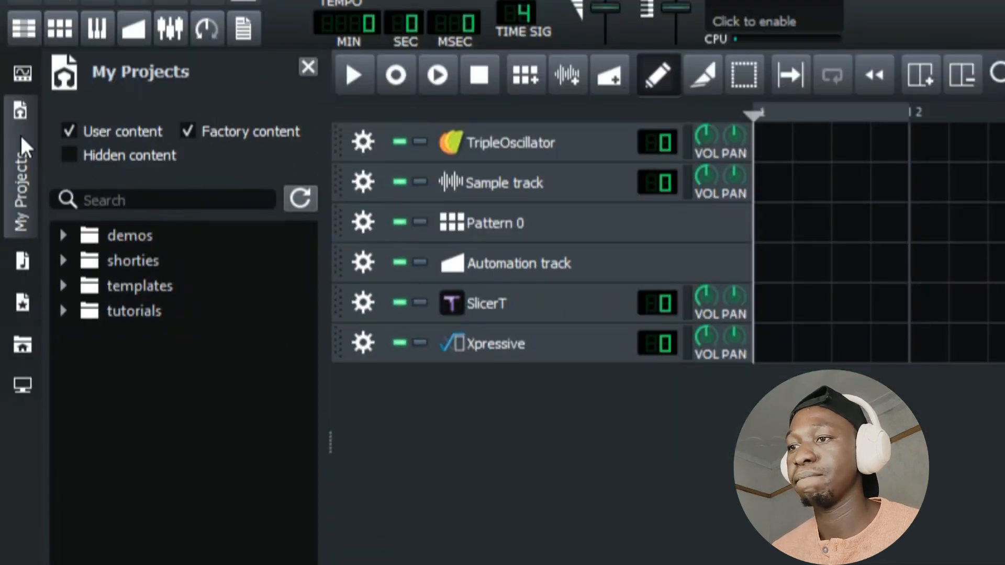
click(164, 207)
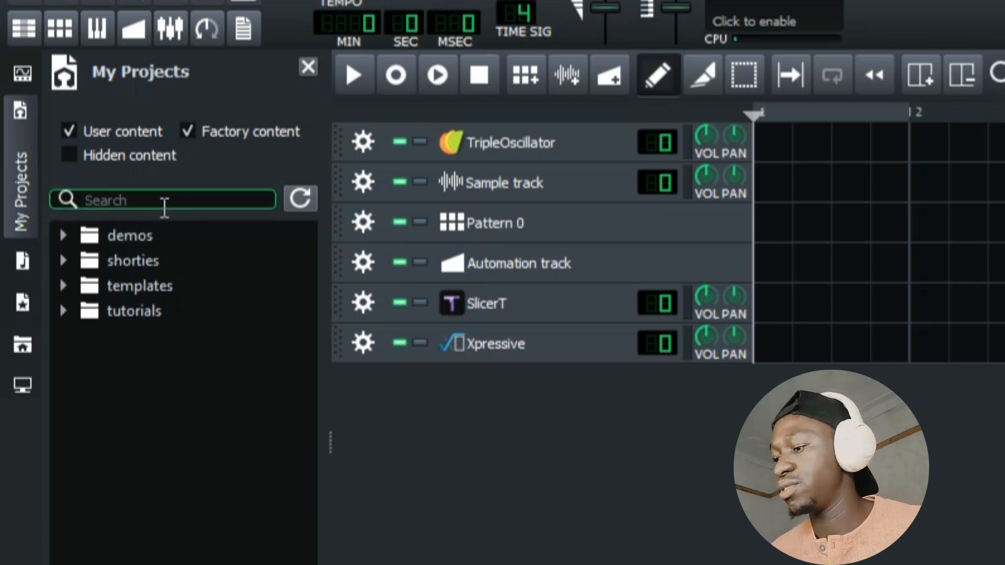
text(yhrt)
key(BackSpace)
key(BackSpace)
key(BackSpace)
key(BackSpace)
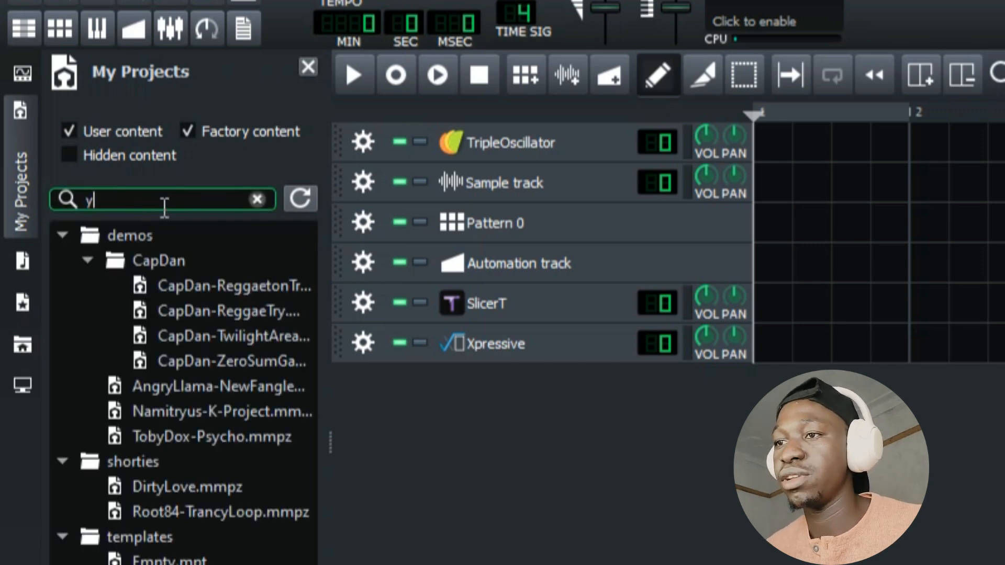
click(32, 123)
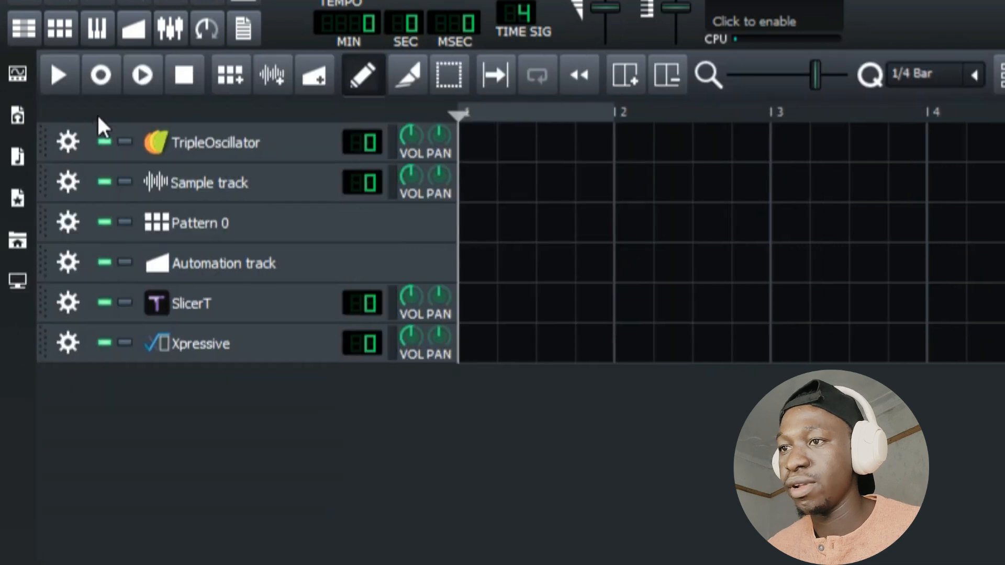
Look at the sample folders in My Samples, and switch to the My Presets browser.
click(19, 157)
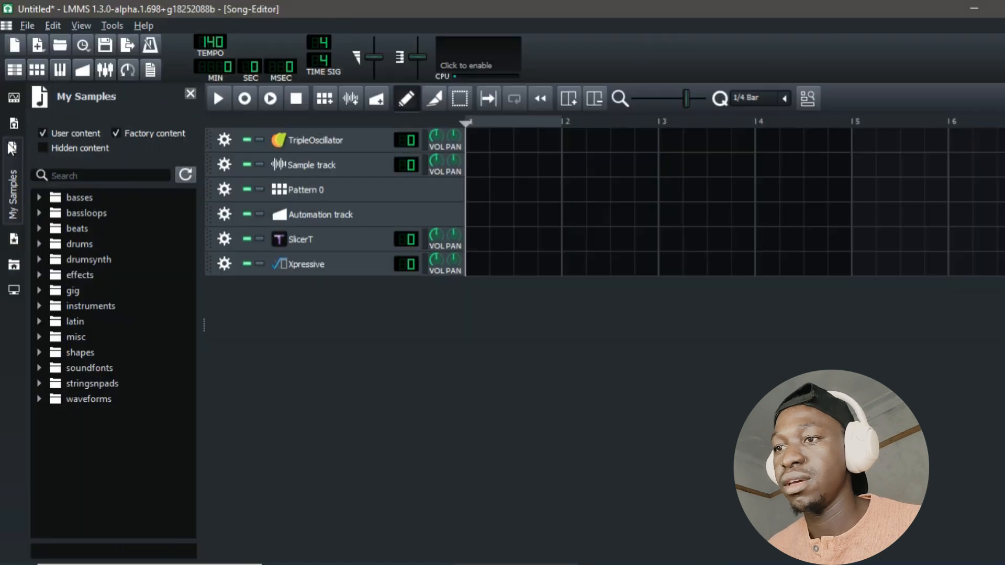
click(21, 220)
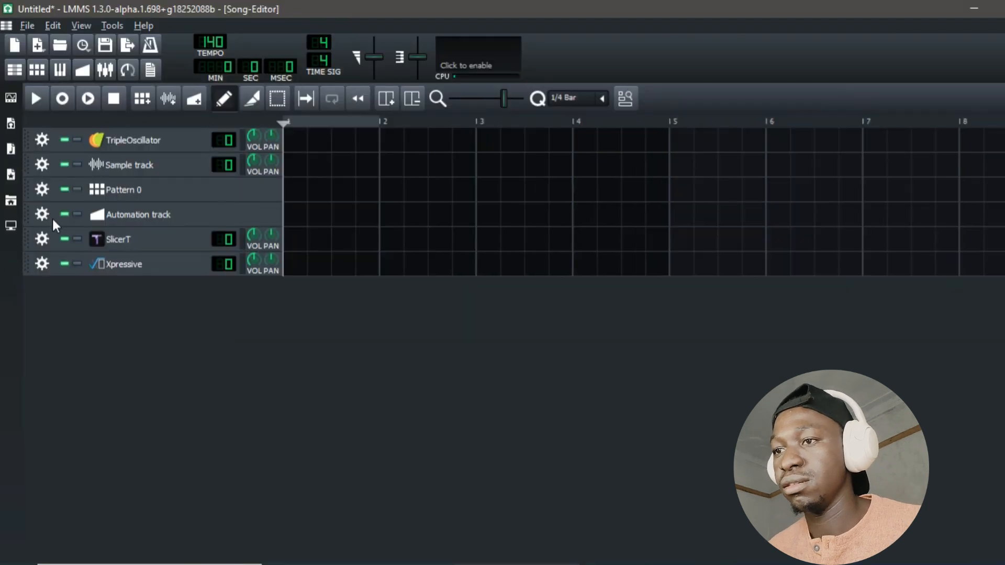
click(12, 175)
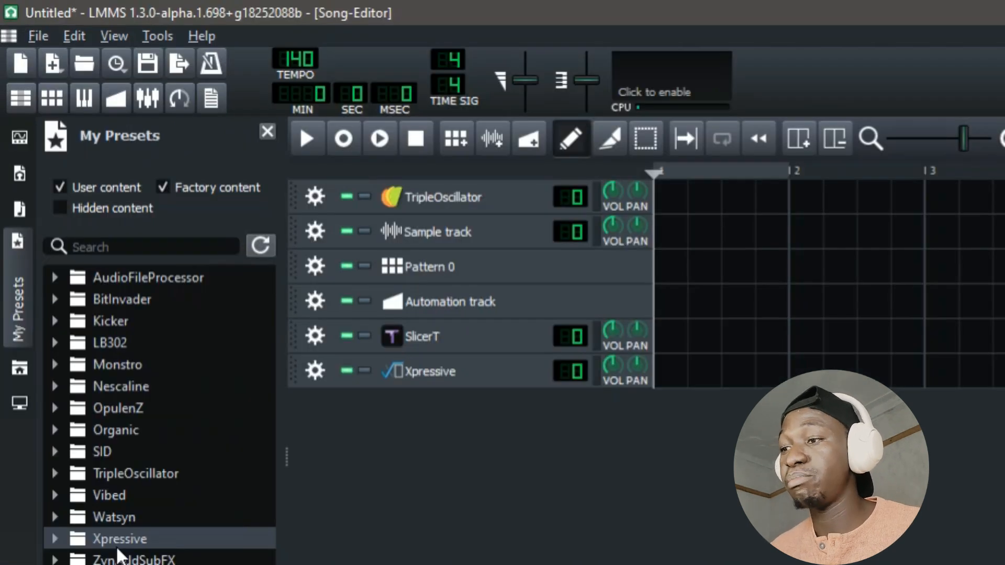
Expand the Xpressive presets and audition several of them, including Accordion, Baby Violin, Bad Singer, Vibrato and Rubber Bass.
click(119, 544)
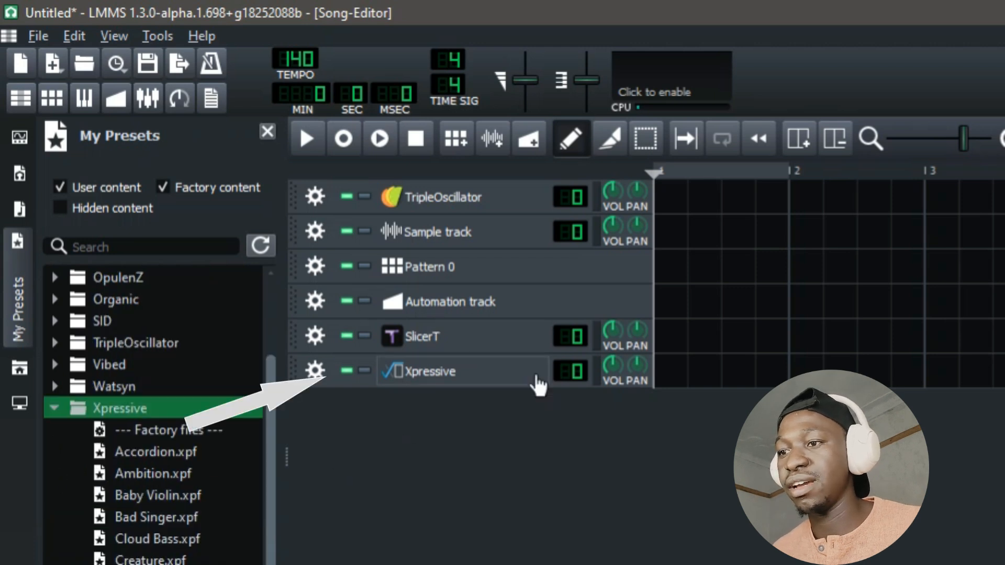
click(157, 450)
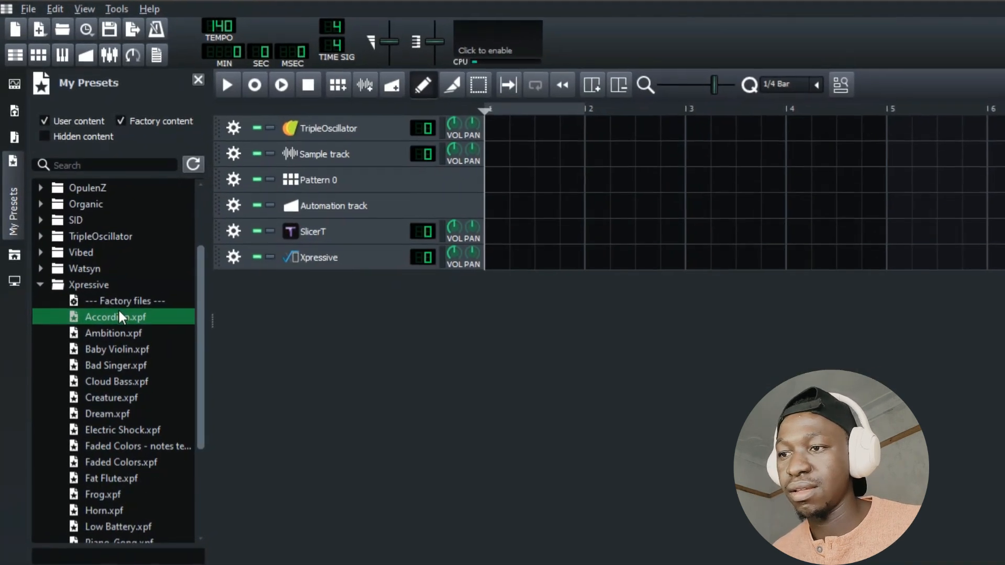
click(170, 474)
click(134, 345)
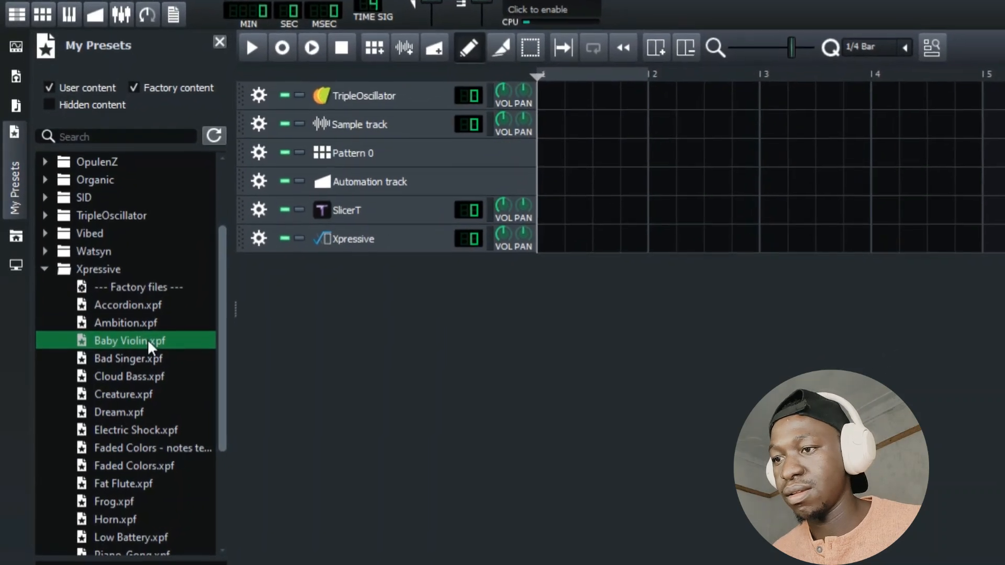
click(135, 378)
click(157, 358)
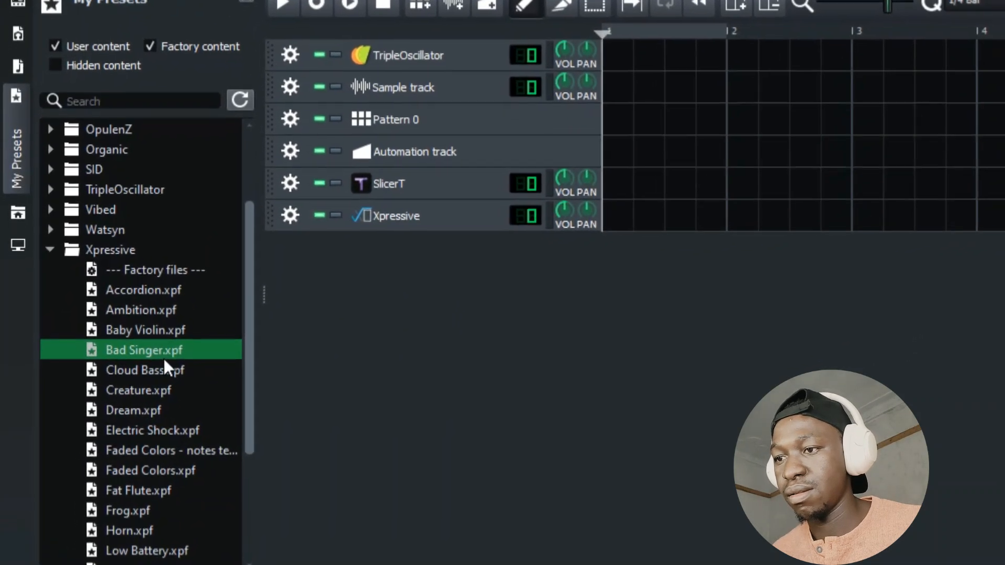
scroll(162, 373, down, 3)
click(152, 368)
click(139, 513)
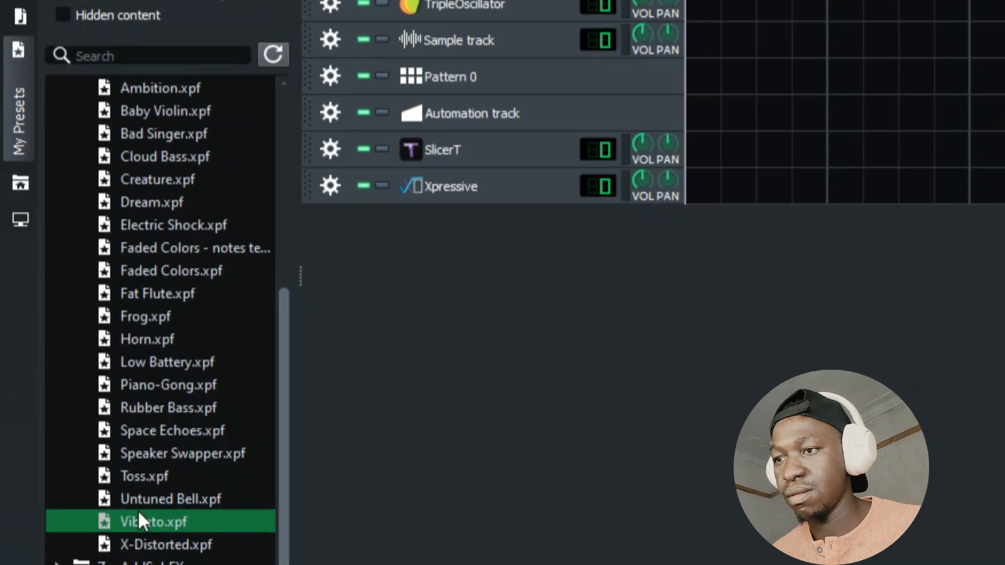
click(153, 338)
click(137, 217)
click(172, 407)
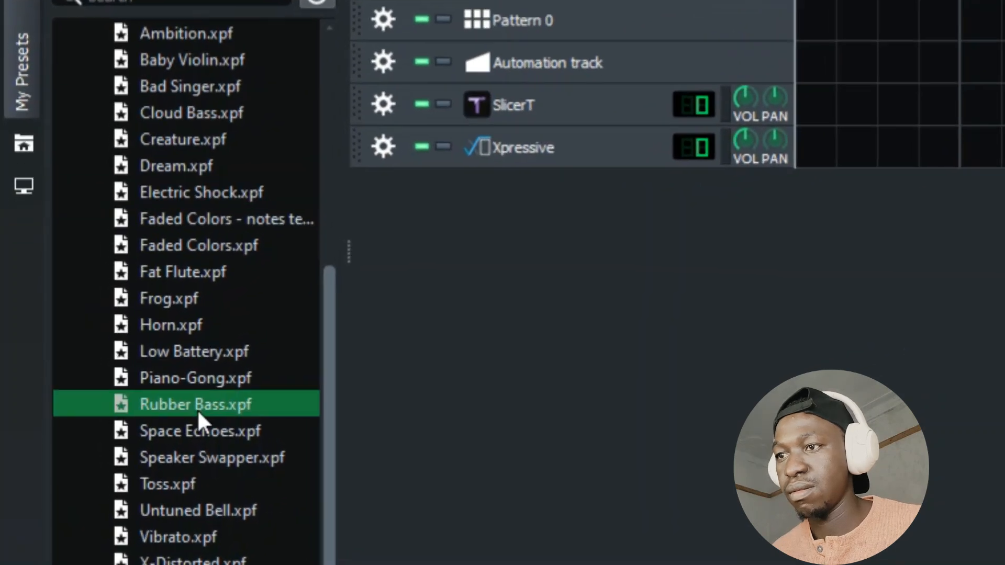
click(170, 454)
Look at the drives in the My Computer browser, and bring back the list of instrument plugins.
click(24, 131)
click(12, 203)
click(11, 228)
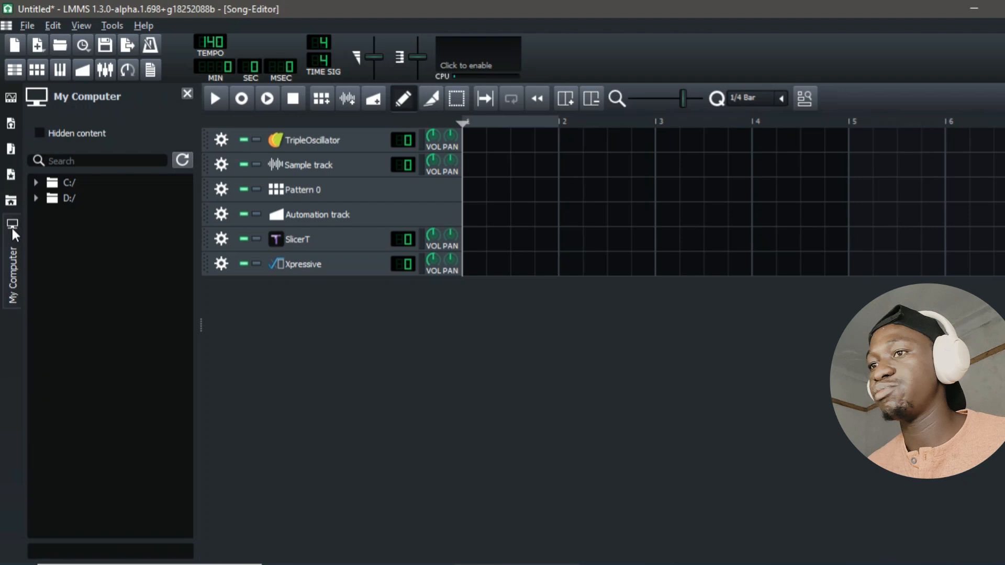
click(11, 229)
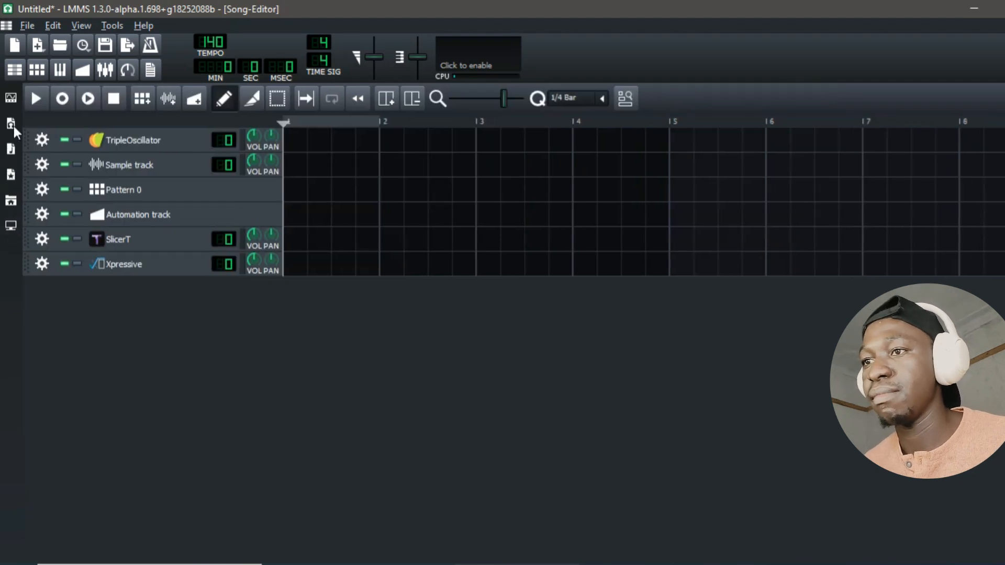
click(13, 103)
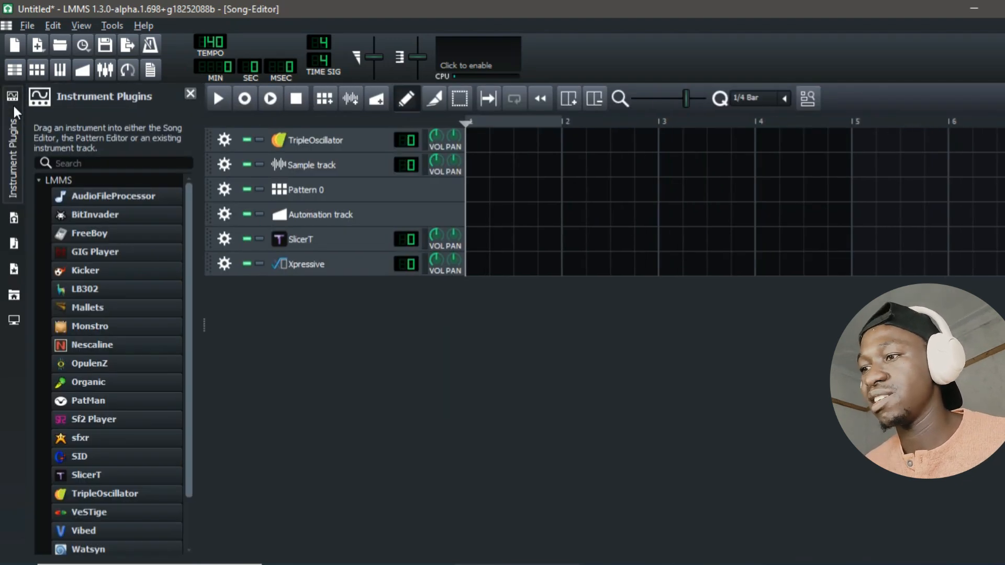
Open the SlicerT track's instrument and load the Silver_160bpm_Cmaj WAV sample into it from the file manager.
click(306, 241)
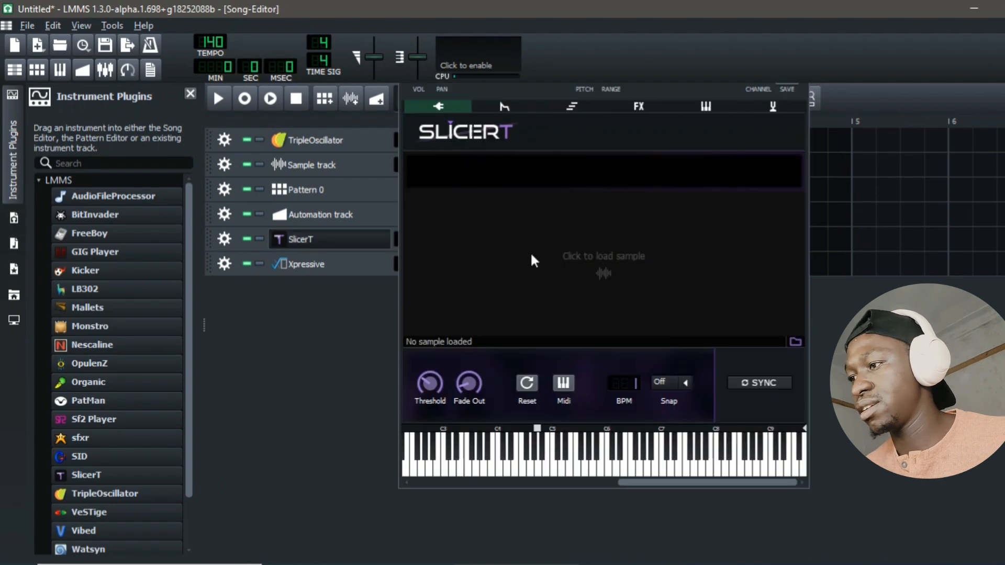
click(595, 281)
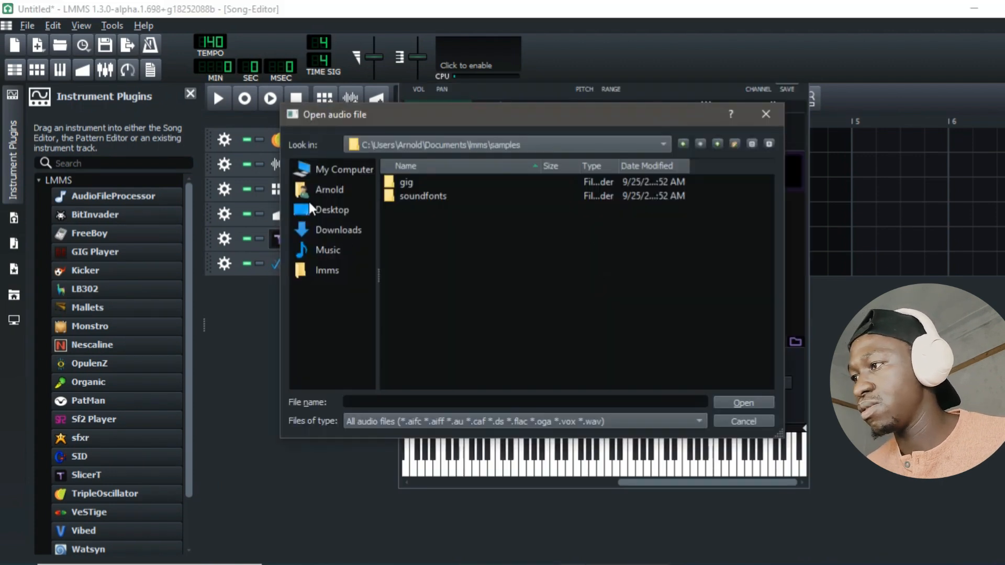
click(766, 114)
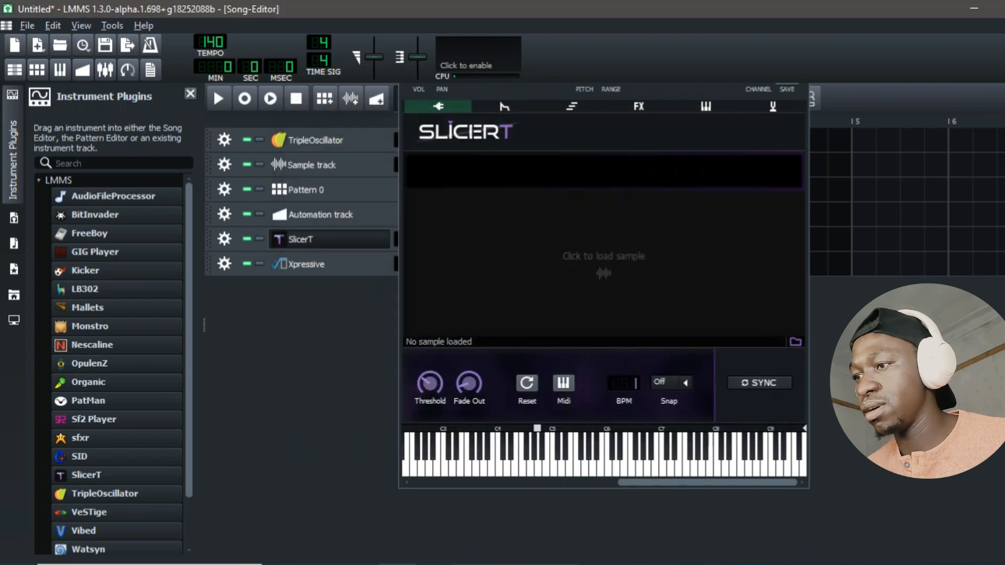
key(super+e)
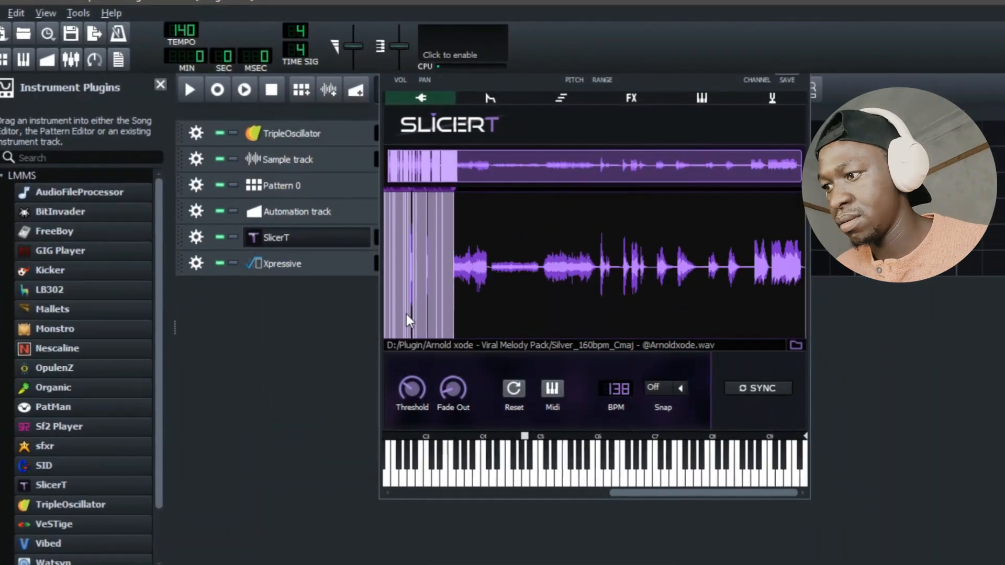
Audition a few slices of the loaded sample on SlicerT's keyboard and toggle its tempo sync.
click(583, 482)
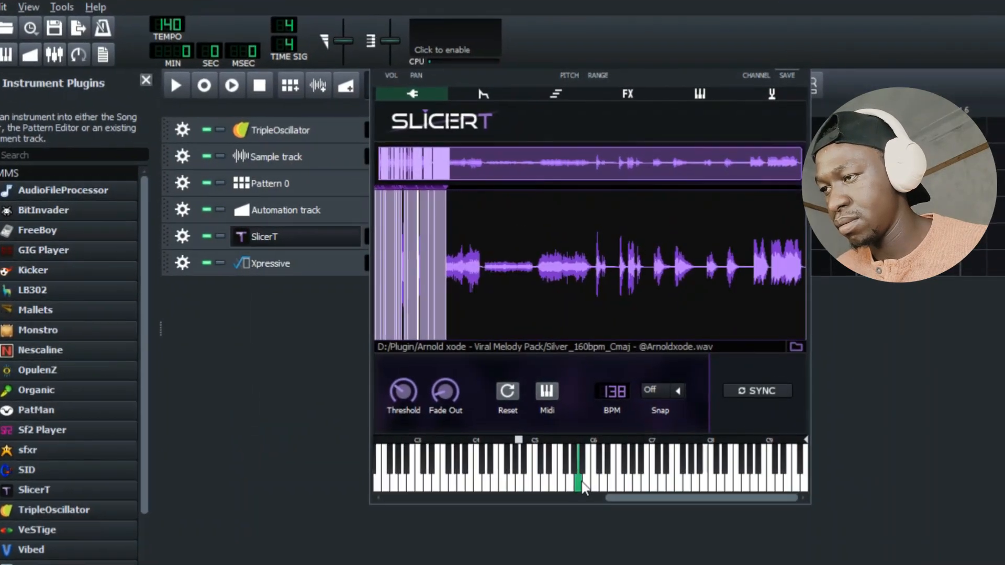
click(548, 484)
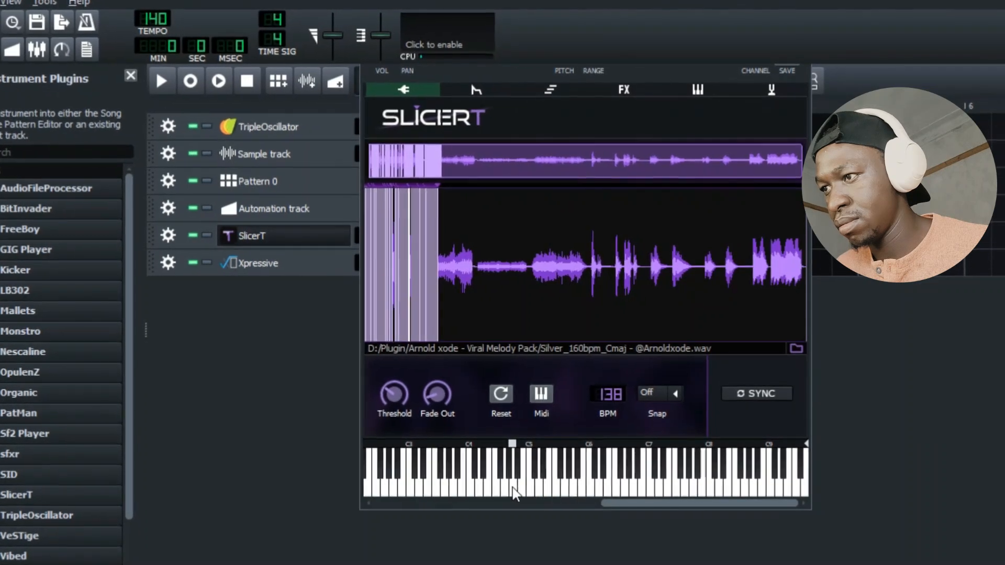
click(515, 484)
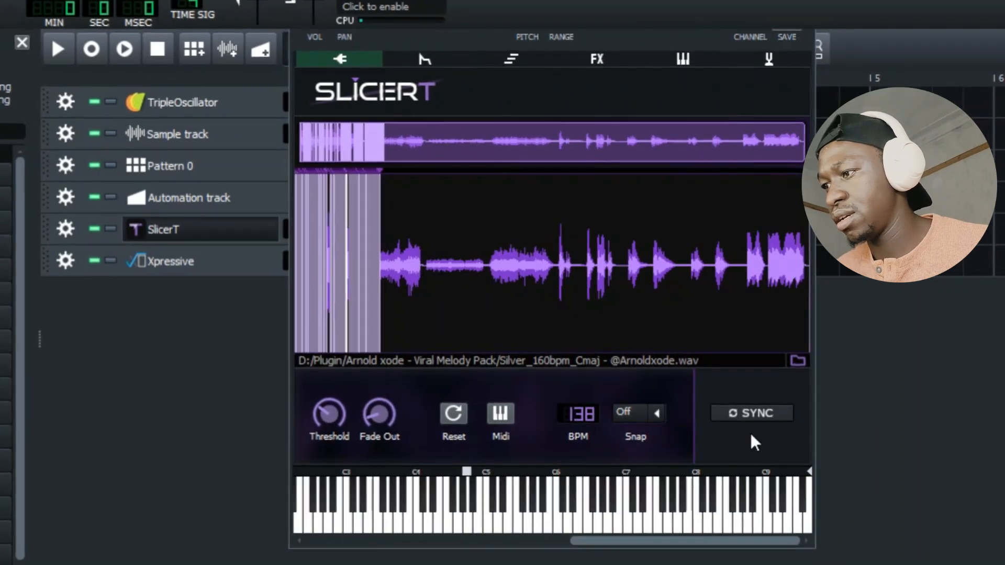
click(754, 414)
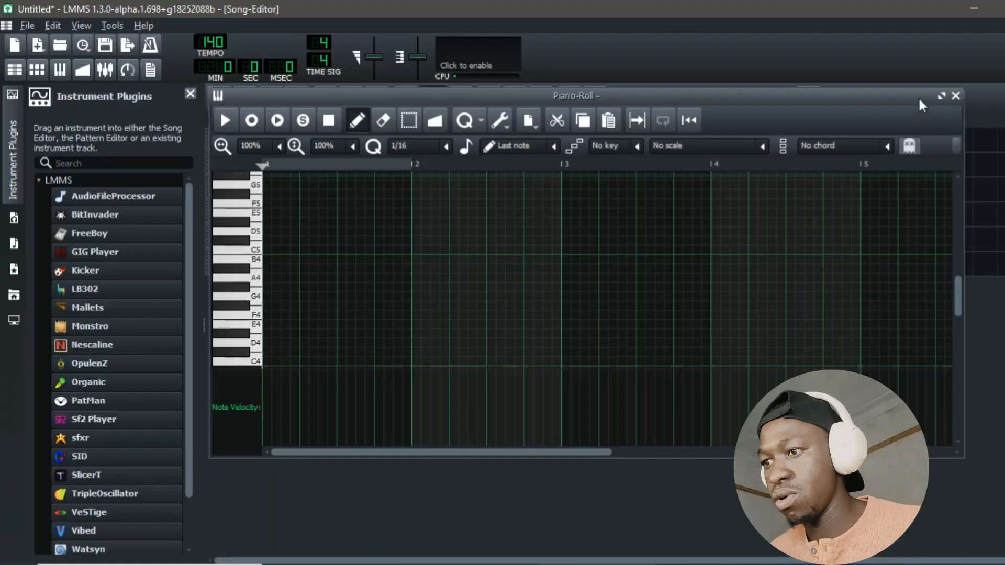
Maximize the Piano-Roll, draw a four-bar C5 note starting at bar 1, and test the playback.
click(941, 95)
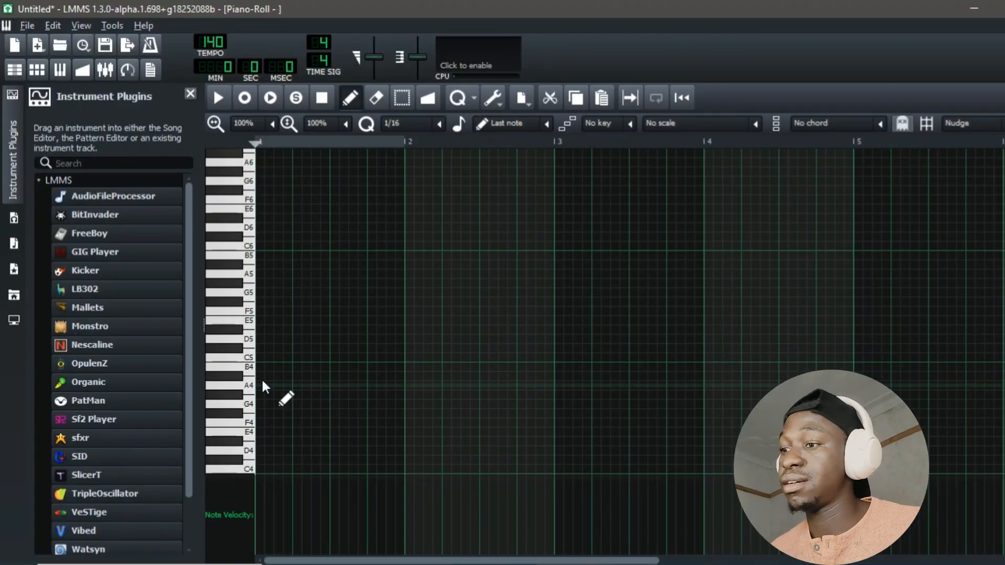
drag(286, 361, 844, 360)
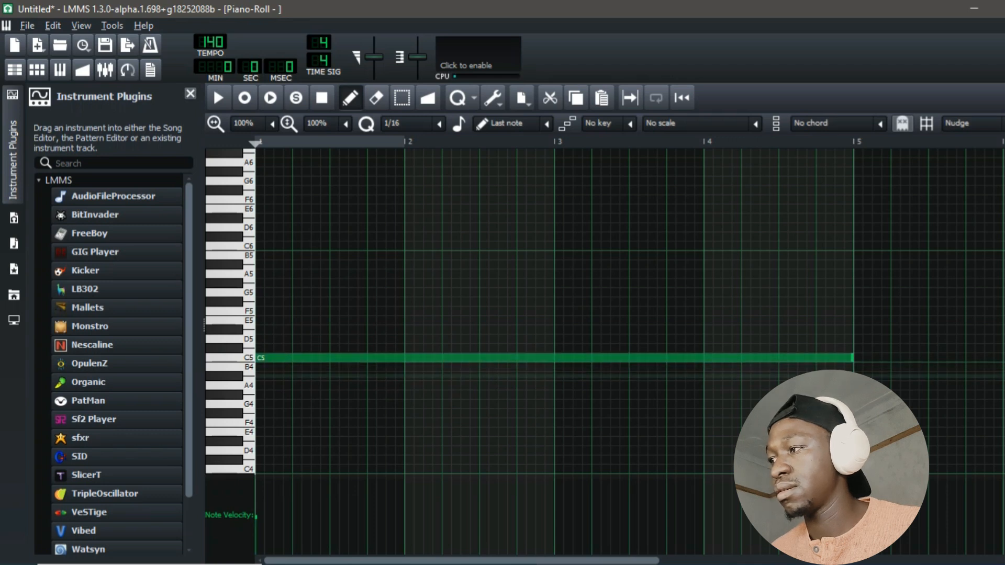
key(space)
key(space)
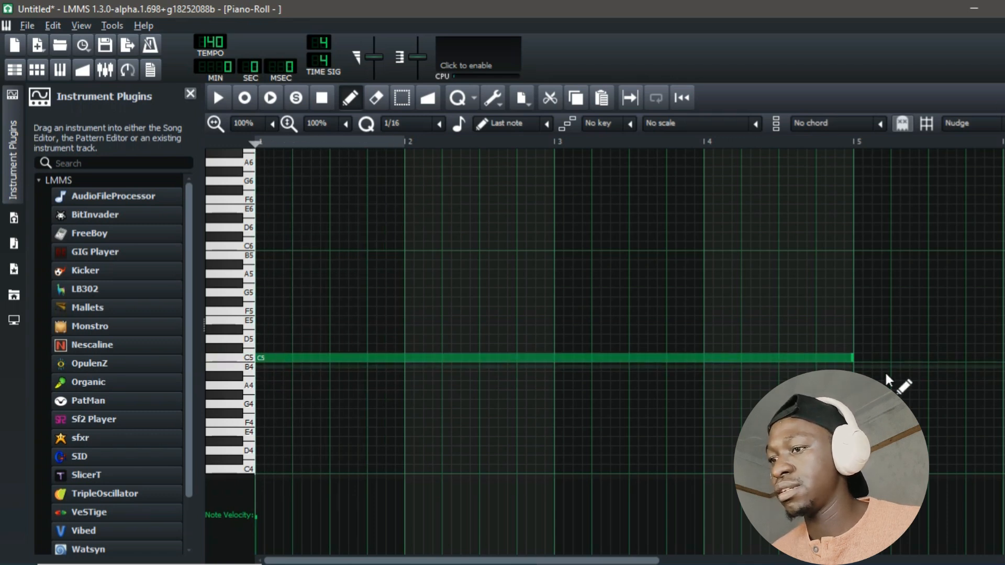
Shorten the C5 note to an eighth note, continue it with a semitone run up to E5 in bar 1, and test the playback.
drag(853, 366, 268, 377)
click(301, 339)
click(320, 330)
click(334, 321)
key(space)
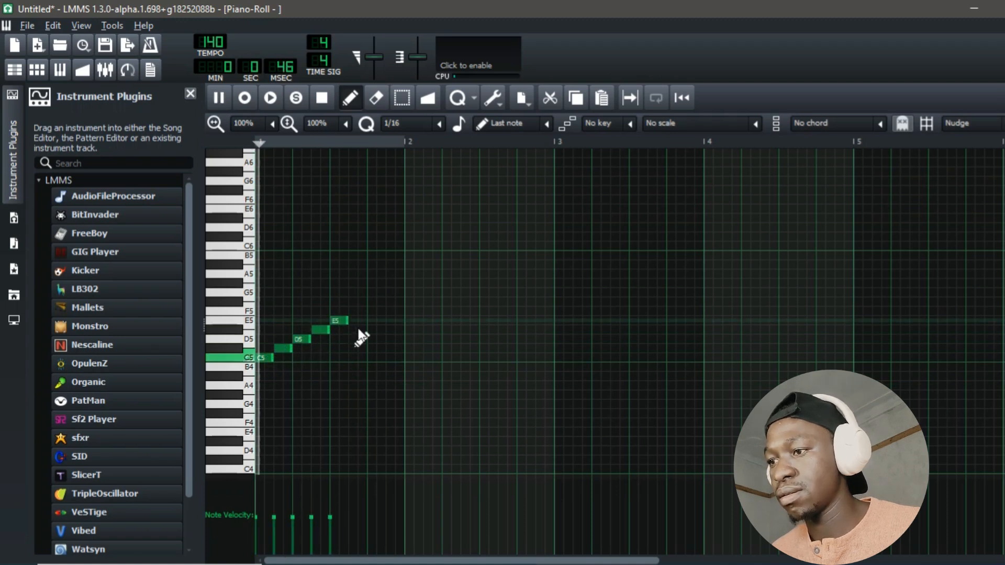
key(space)
Extend the rising run with eighth notes up to G5, filling bar 1, and play it back.
click(357, 312)
key(space)
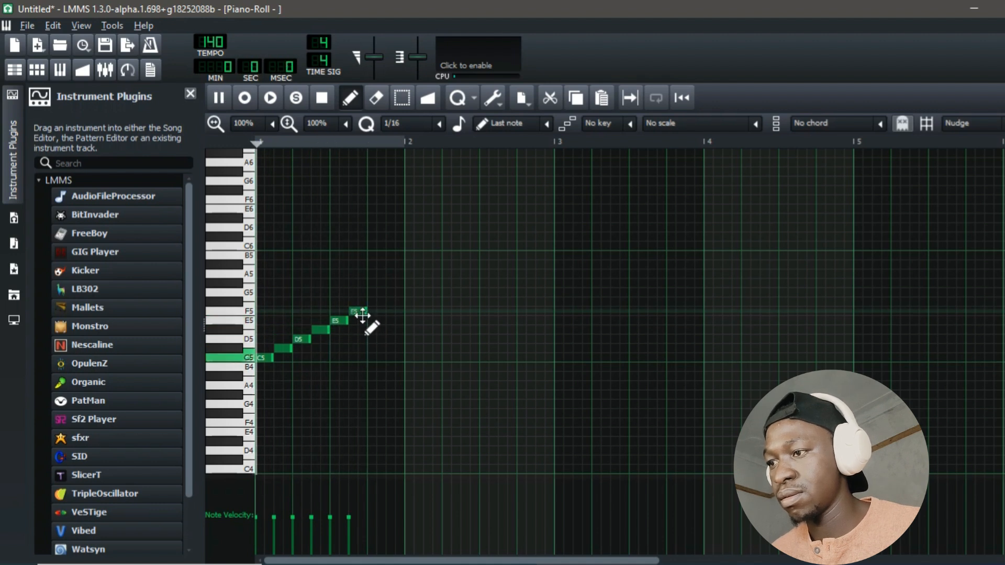
click(373, 303)
click(395, 293)
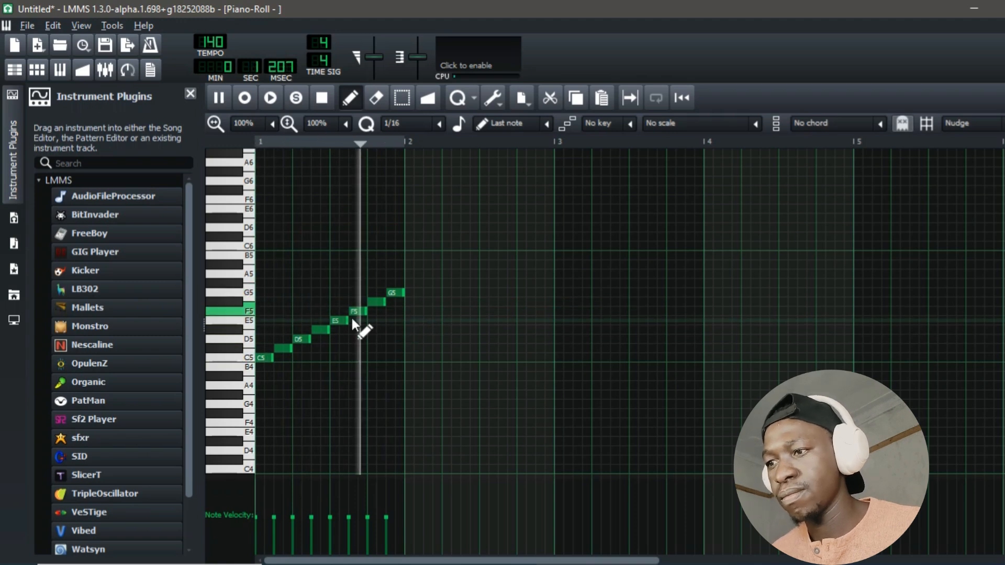
key(space)
Copy the whole bar 1 run into bars 2, 3 and 4, and return to the Song-Editor.
key(ctrl+a)
mouse_move(272, 359)
mouse_down()
mouse_move(440, 355)
mouse_move(439, 381)
mouse_move(566, 360)
mouse_move(716, 360)
mouse_up()
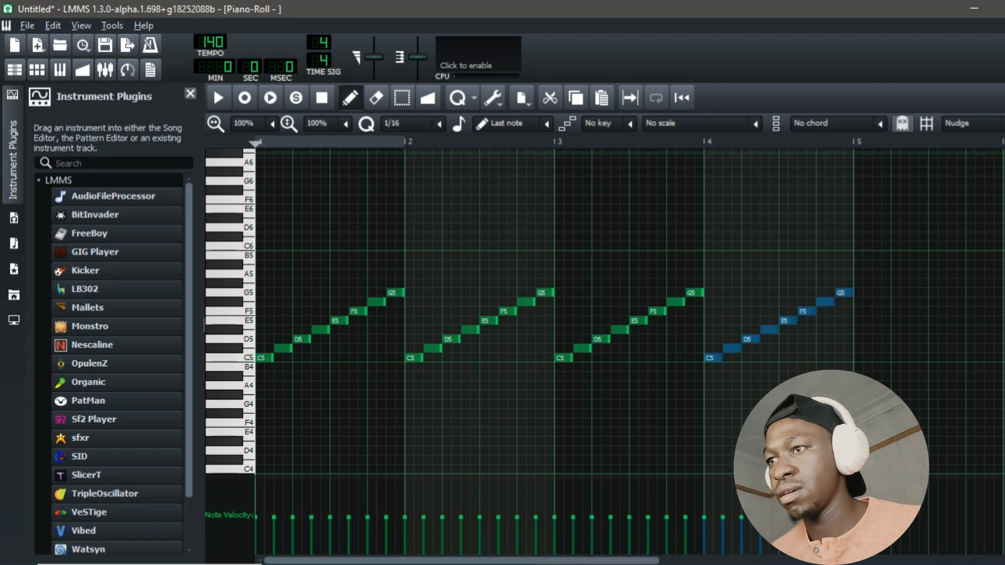
click(14, 71)
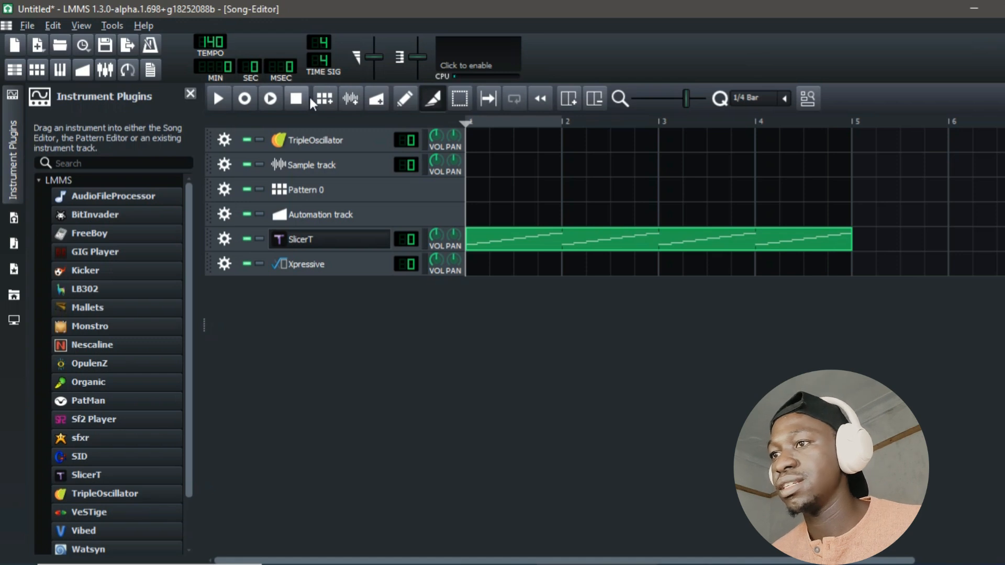
Turn on the metronome, play the song, enable looping over the first four bars, and stop playback.
click(153, 51)
key(space)
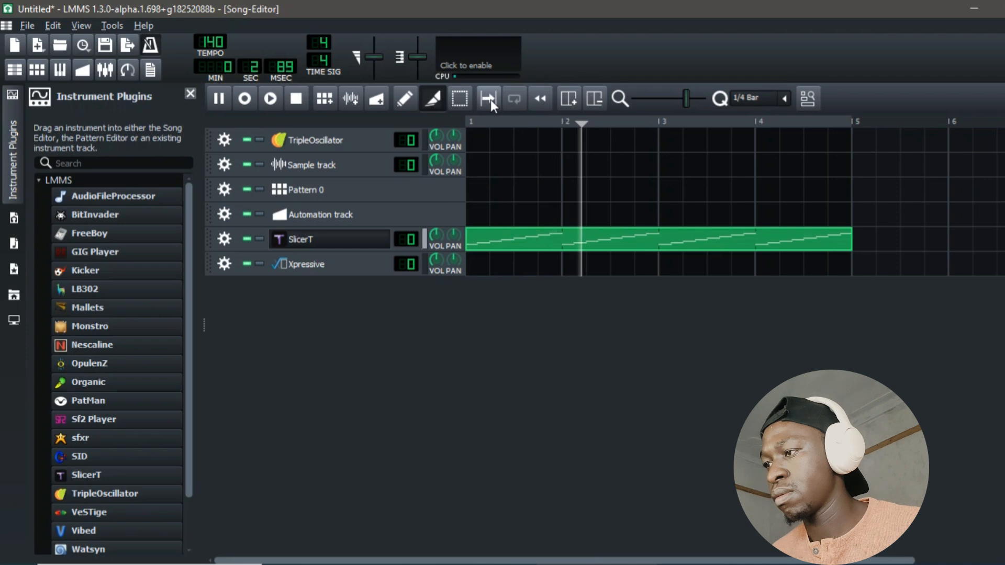
click(520, 97)
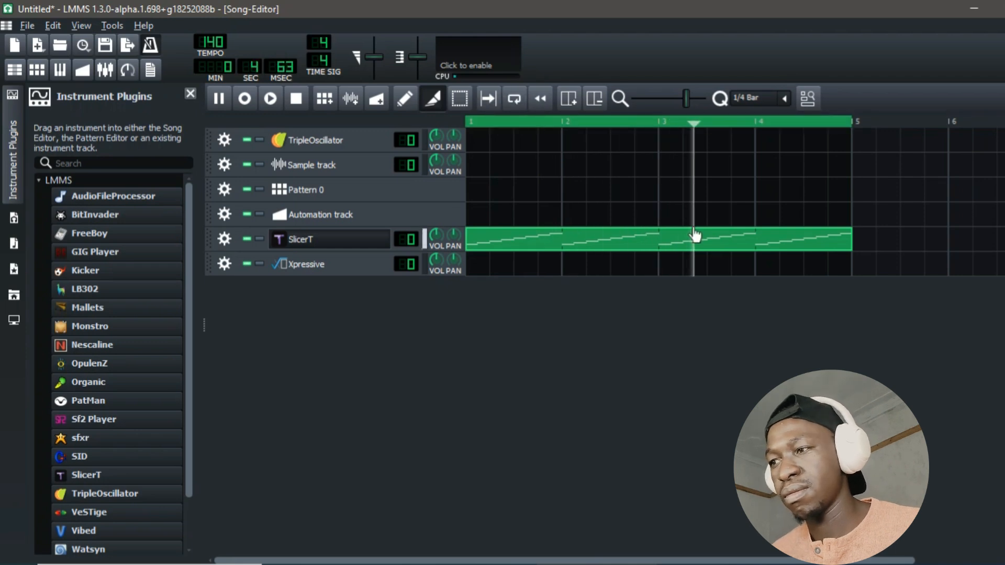
key(space)
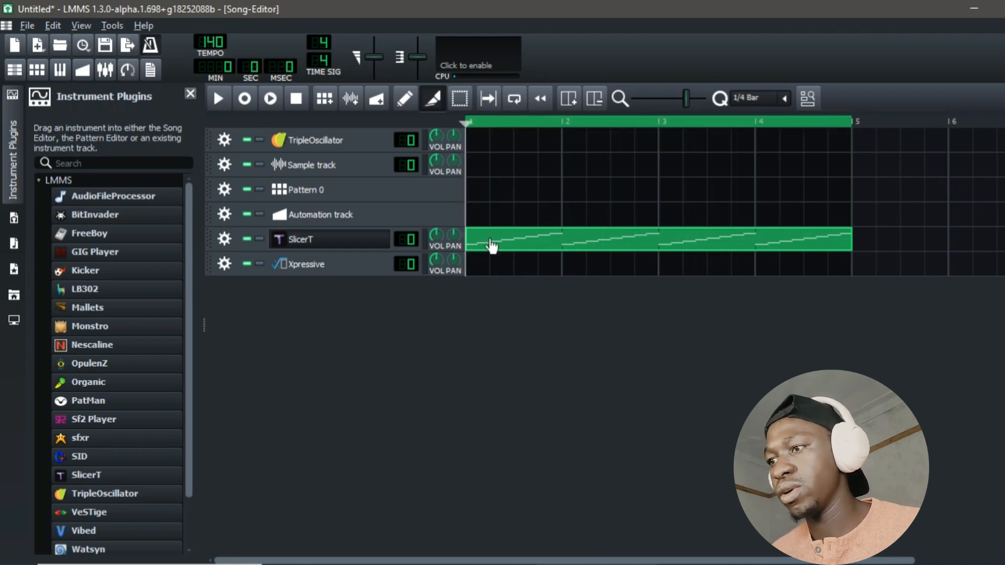
Open the Xpressive instrument, read through its help on waves, variables and functions, and audition a key.
click(364, 248)
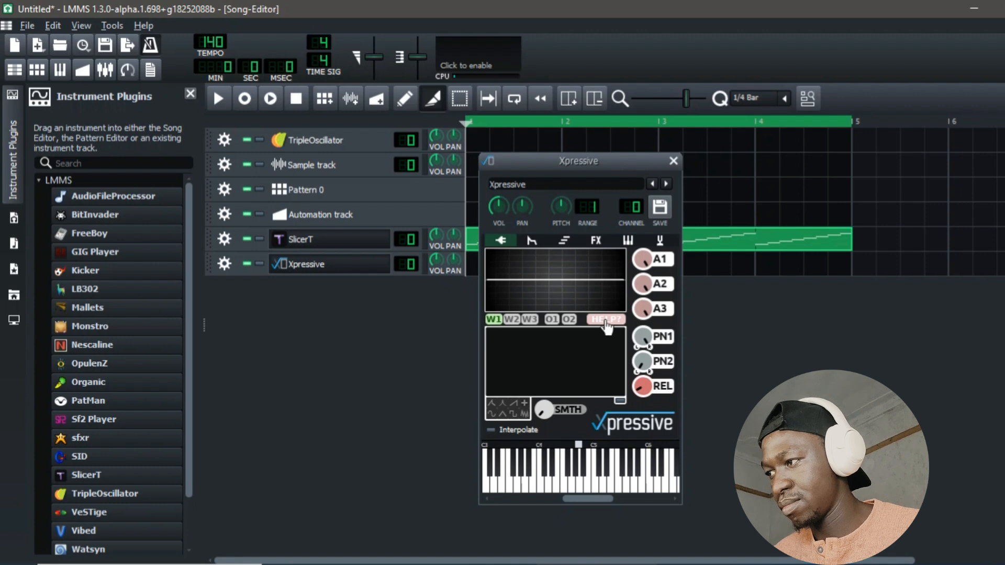
click(605, 320)
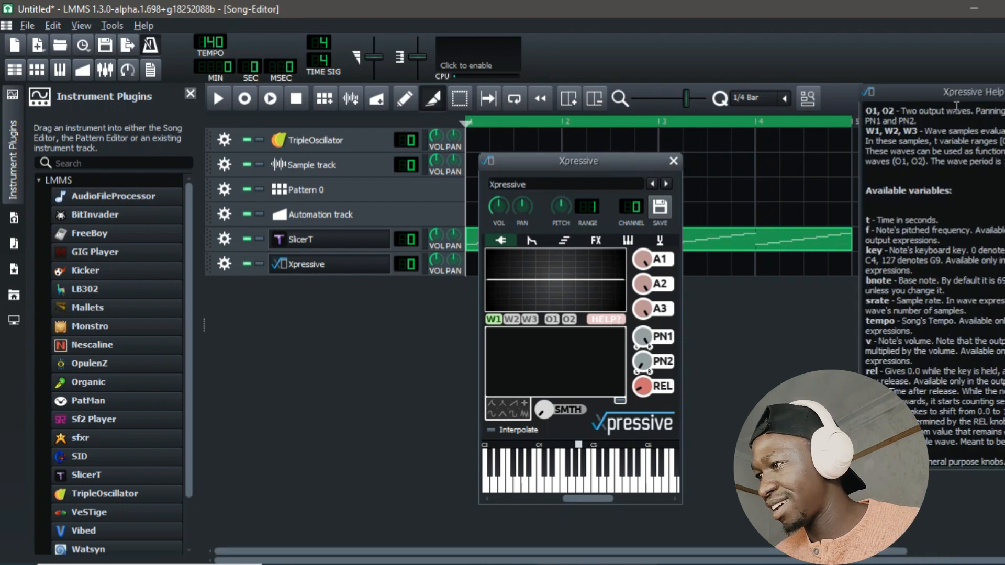
drag(965, 99, 852, 131)
scroll(853, 209, down, 3)
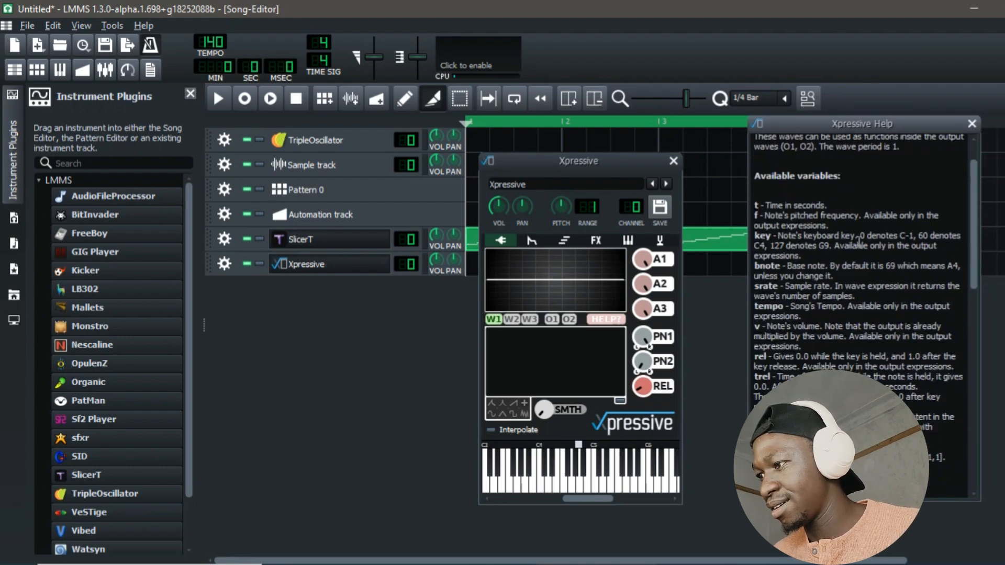
scroll(859, 256, down, 10)
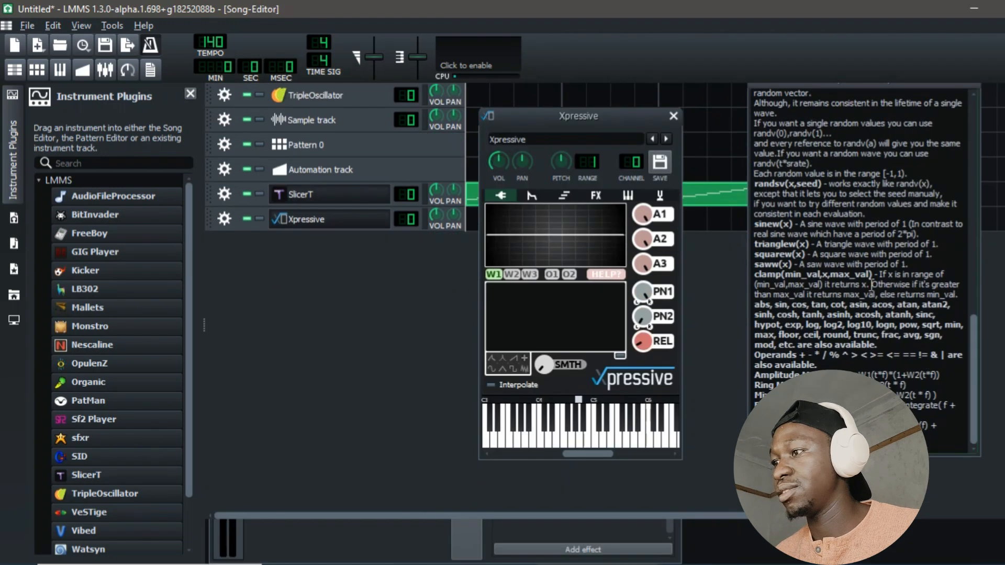
scroll(848, 236, up, 5)
scroll(921, 131, up, 5)
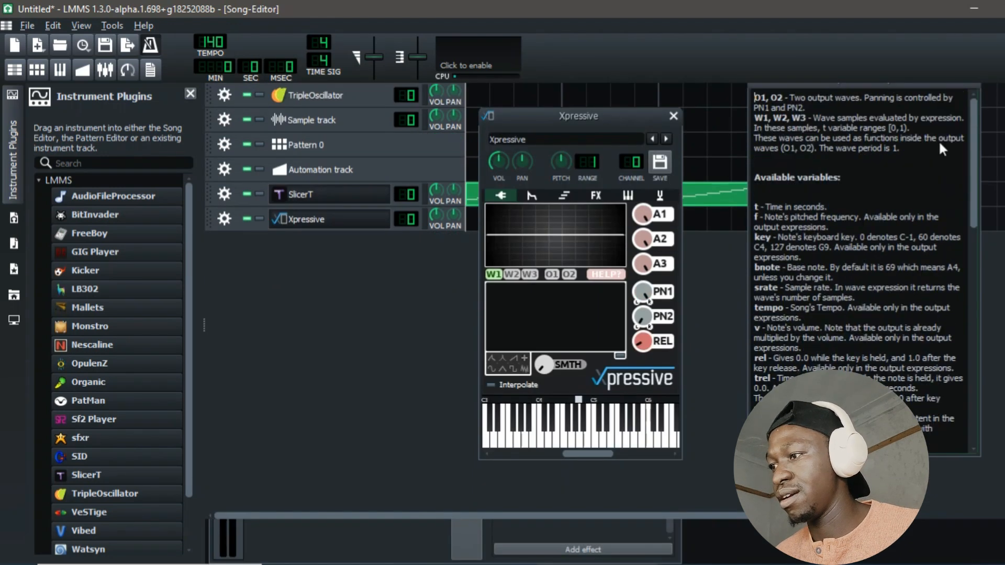
click(973, 192)
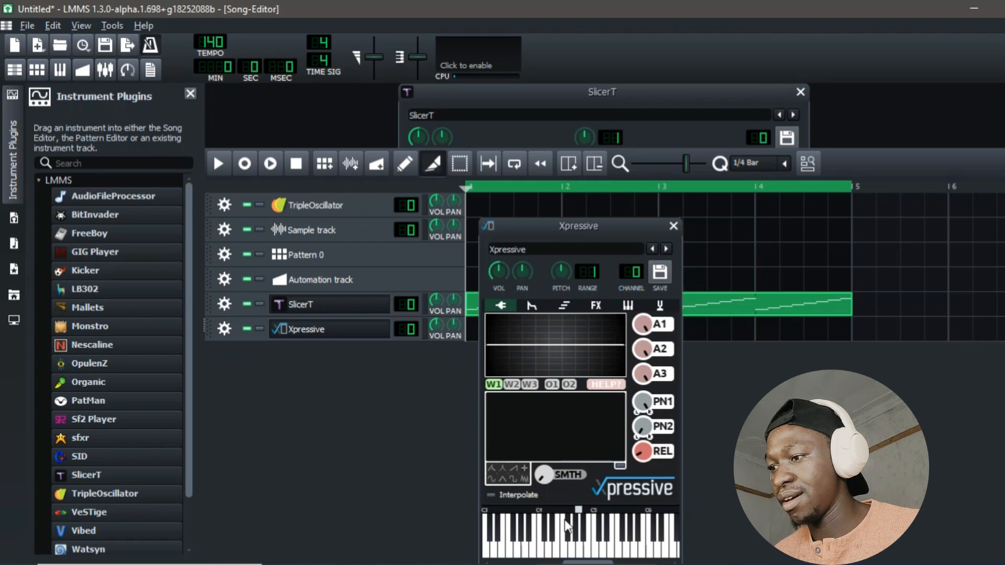
click(582, 550)
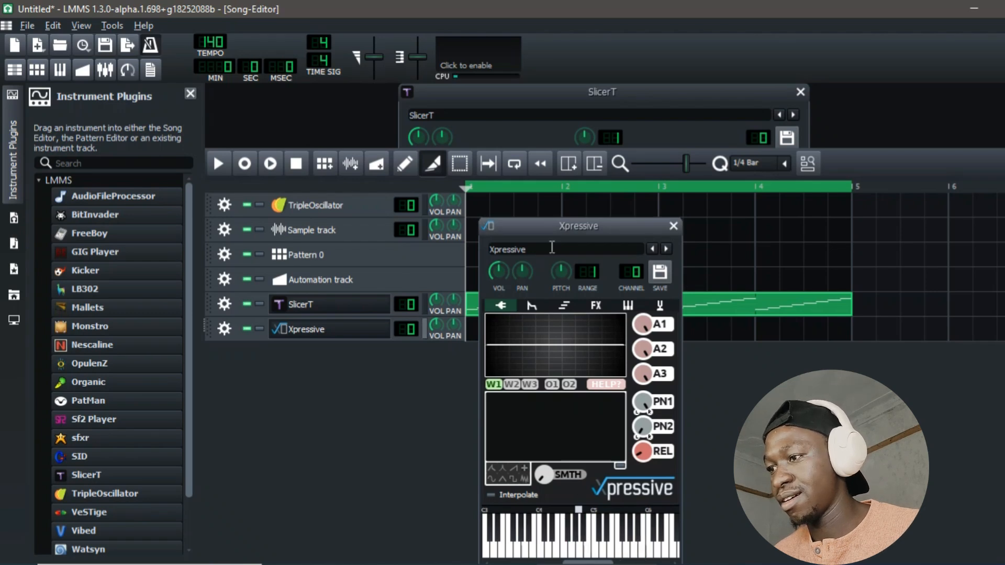
Remove the automation and Xpressive tracks, and change the SlicerT track's color to cyan.
click(220, 217)
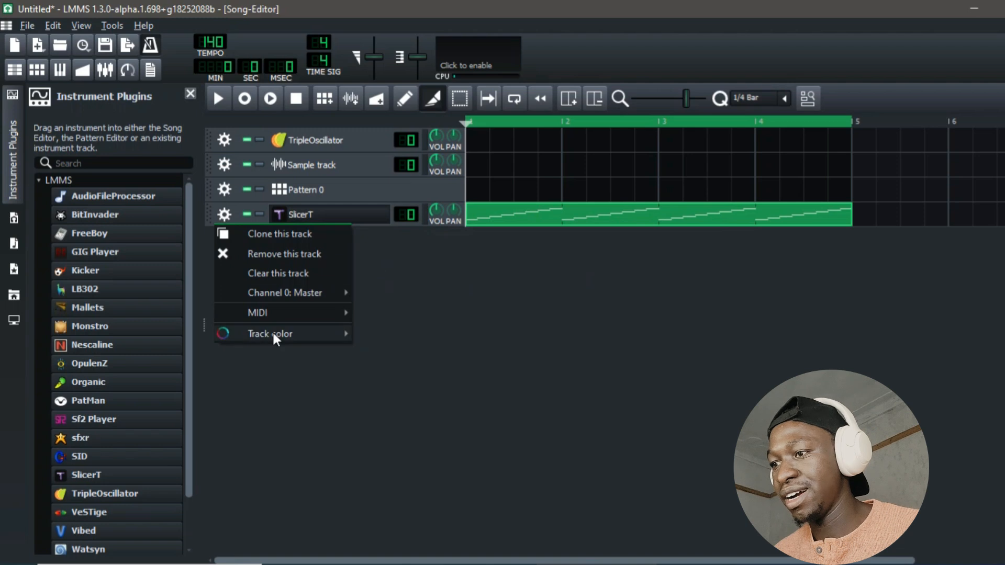
mouse_move(279, 332)
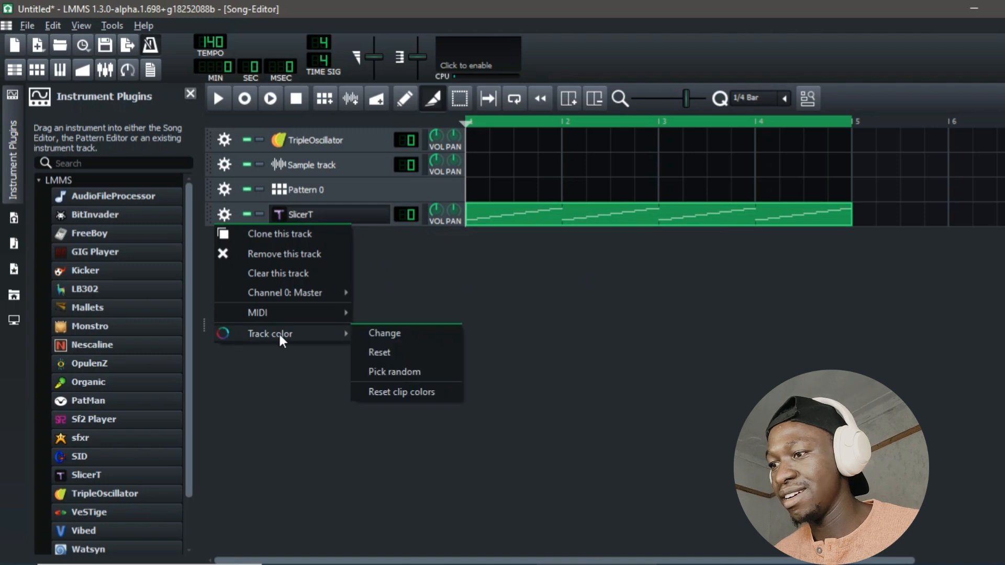
click(402, 334)
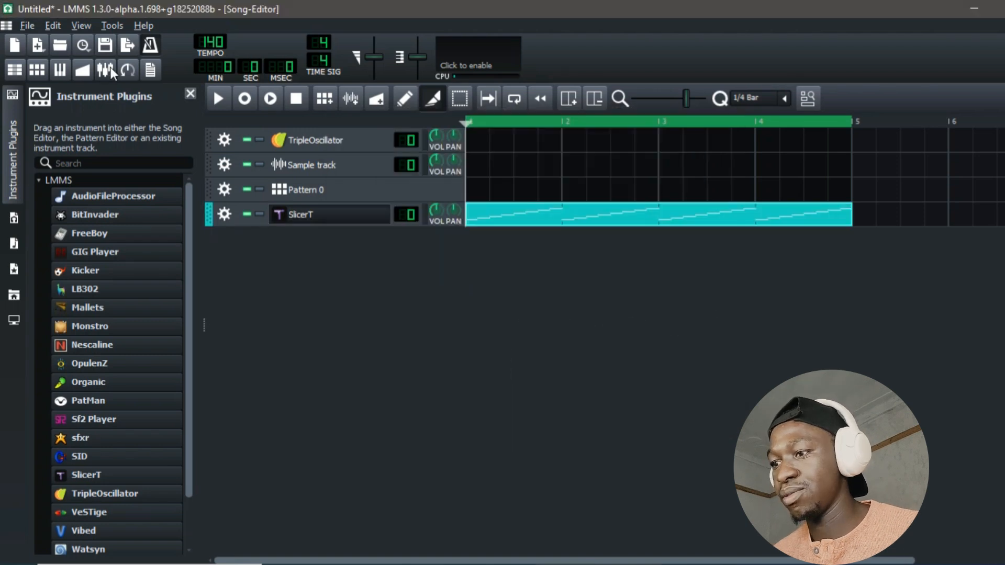
Browse to the Snares folder in the My Computer browser, preview a crisp snare, and widen the sidebar to show longer file names.
click(110, 69)
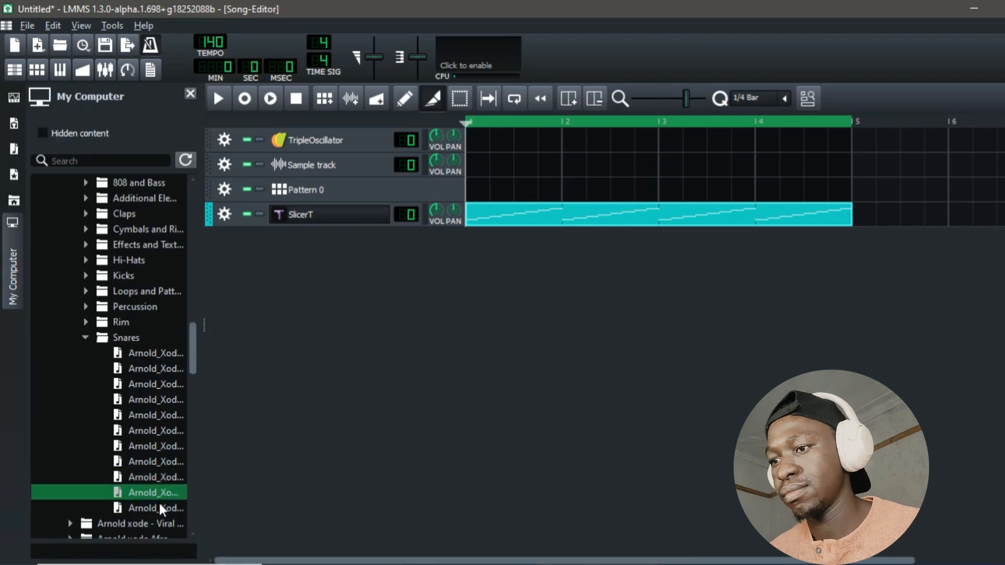
click(152, 446)
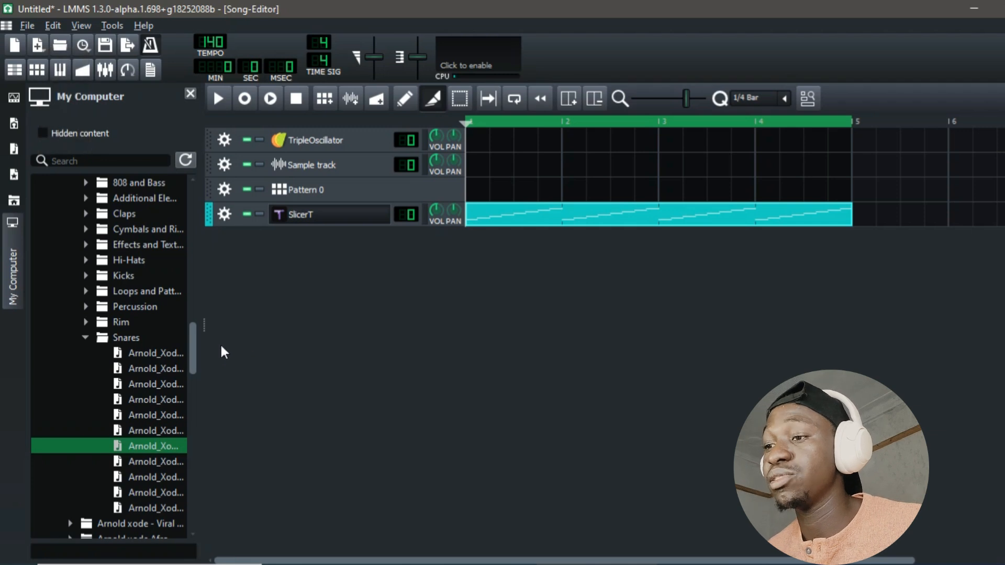
drag(240, 346, 335, 356)
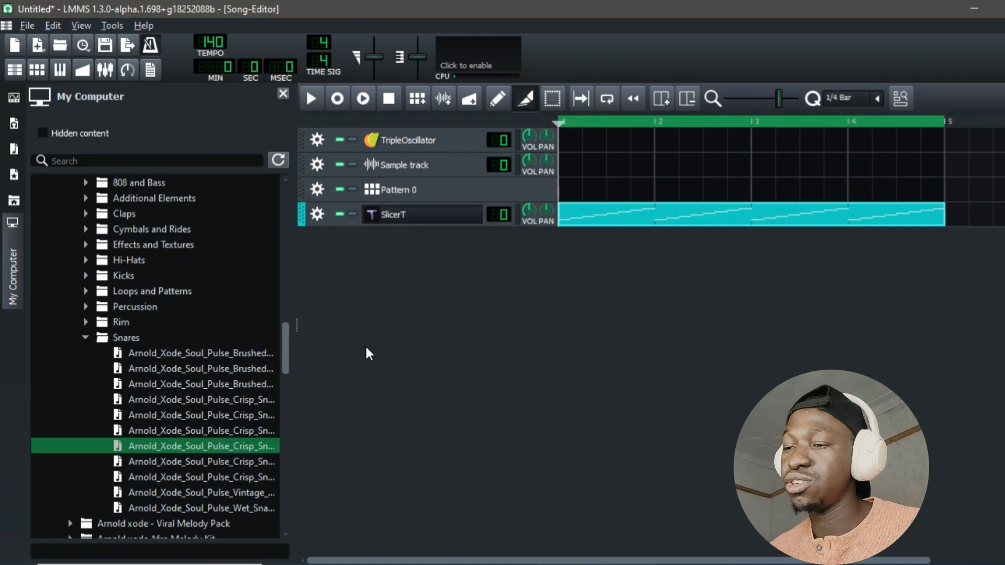
Preview several of the brushed and crisp snare samples in the Snares folder.
click(212, 431)
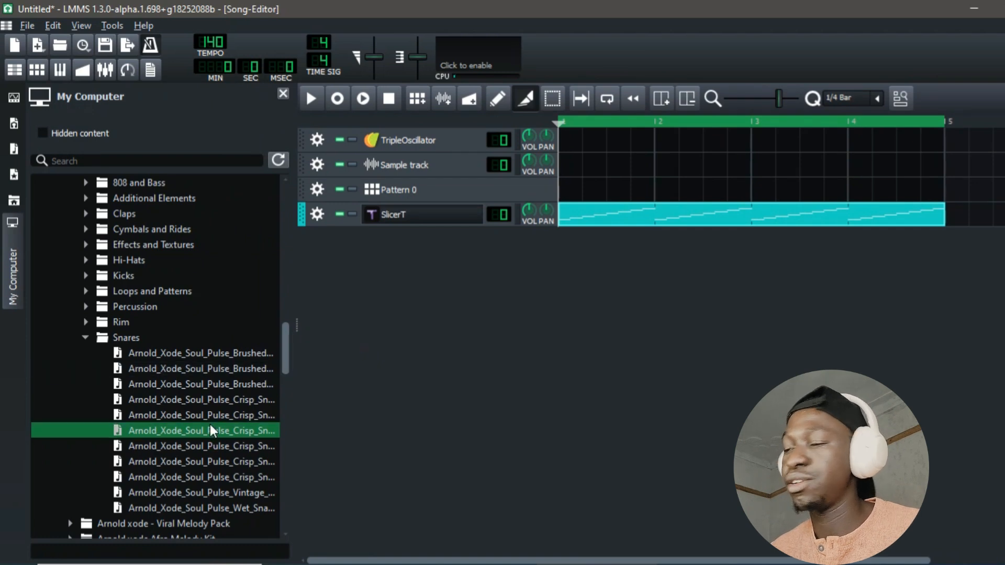
click(215, 400)
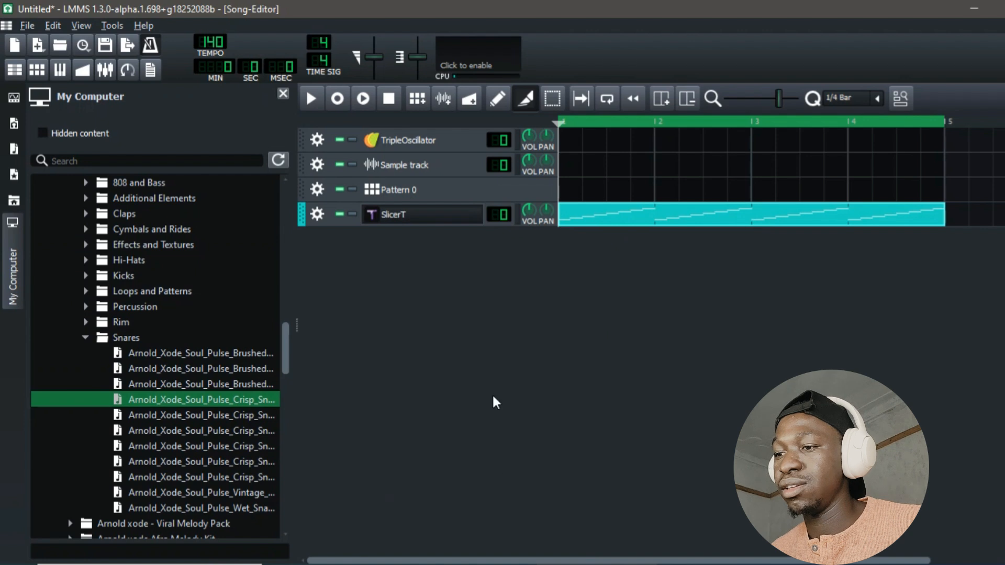
click(183, 389)
click(193, 367)
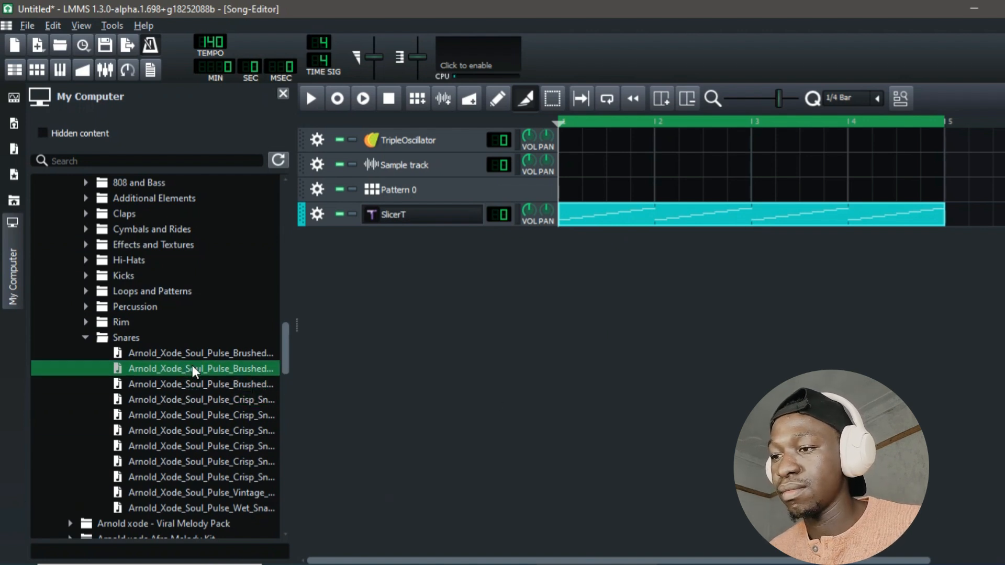
click(194, 358)
click(200, 416)
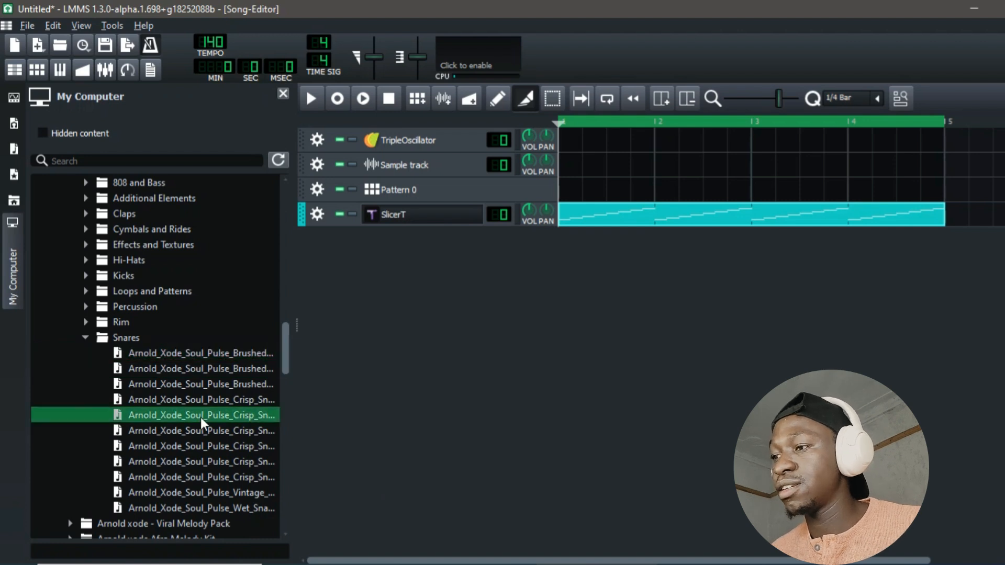
click(212, 442)
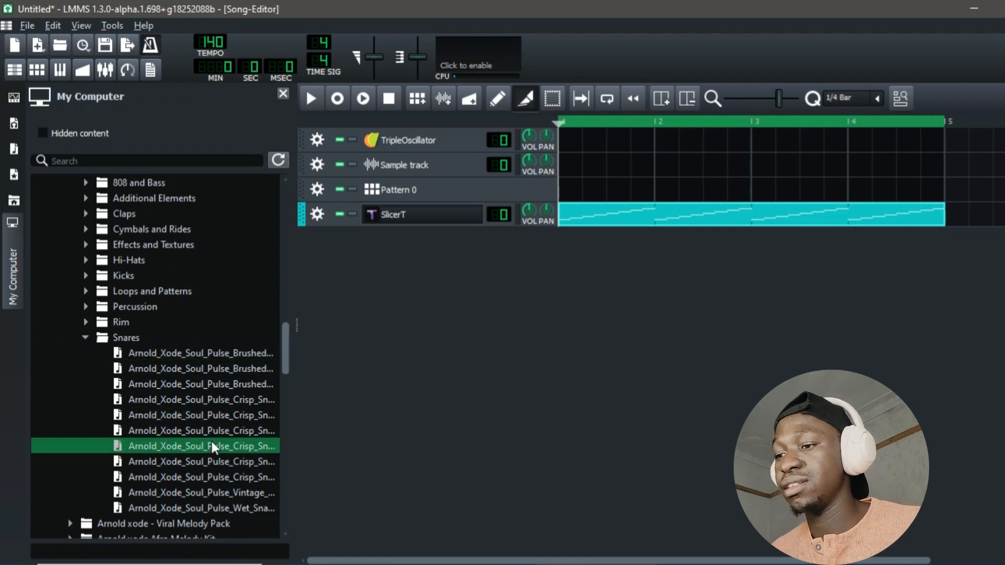
click(218, 487)
Add the last crisp snare sample as a new track, and place C5 notes on beat 3 of bars 1 and 2 in its Piano-Roll.
click(230, 478)
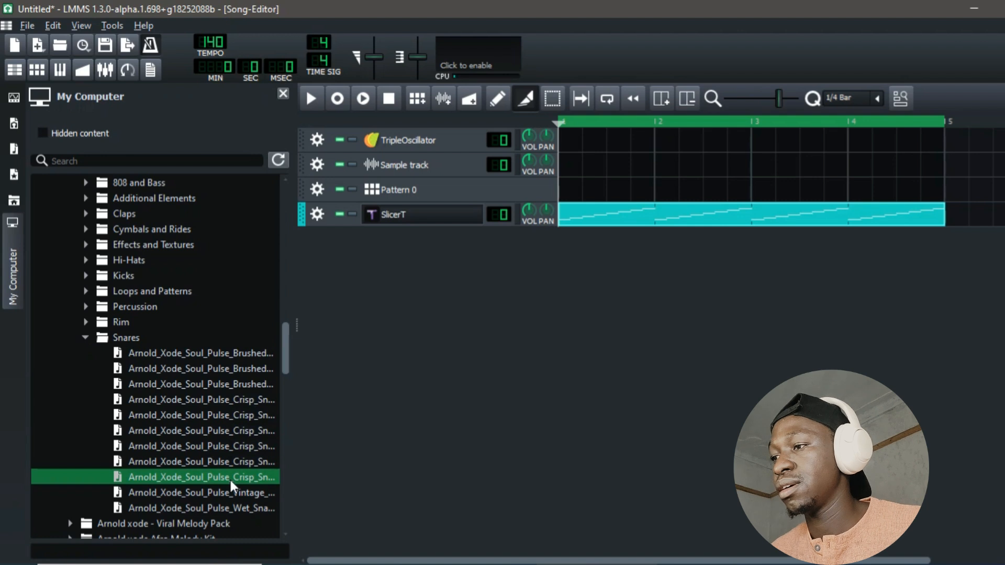
drag(230, 479, 625, 323)
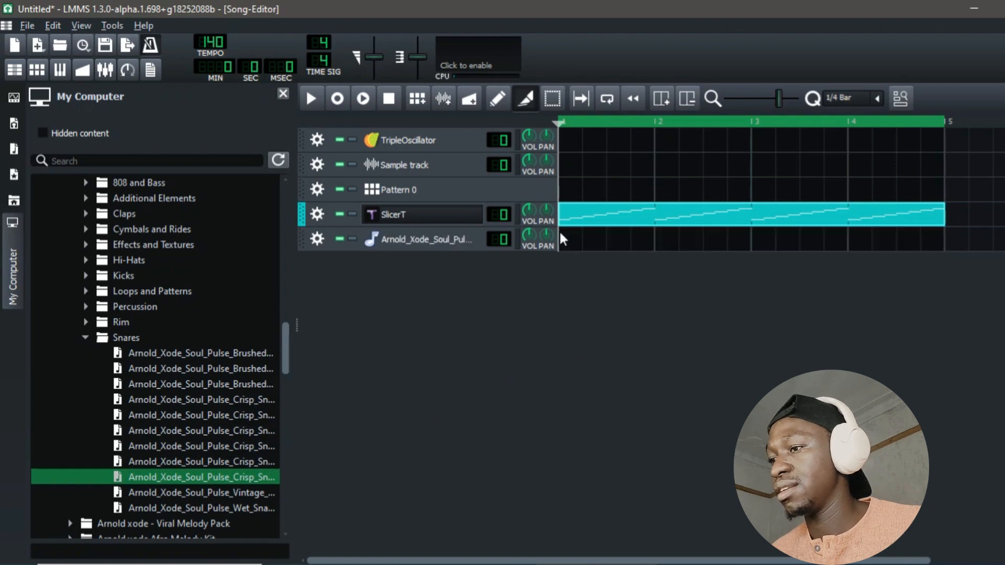
double_click(574, 244)
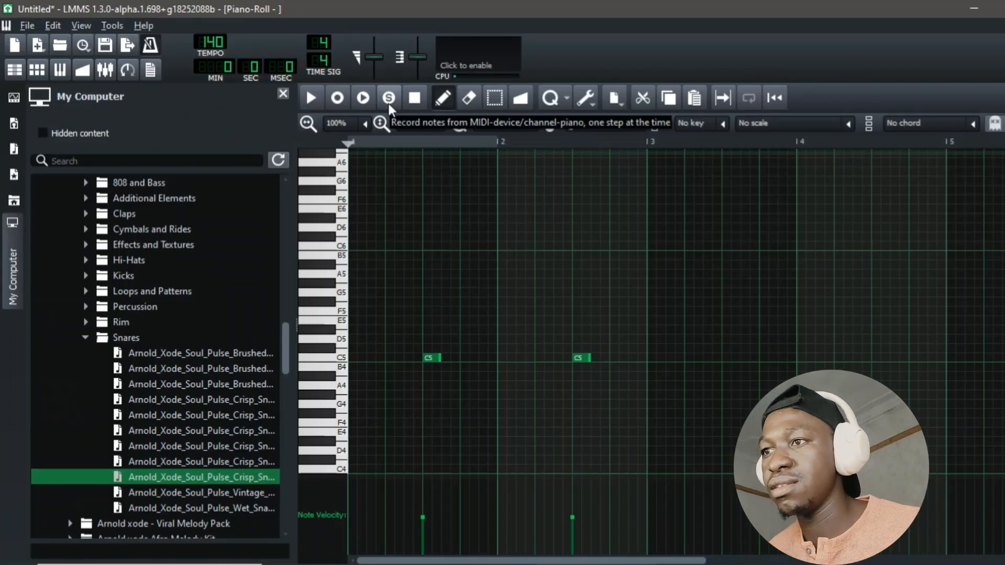
Look through the application menus, and view the paths and MIDI sections of the settings.
click(27, 26)
mouse_move(100, 26)
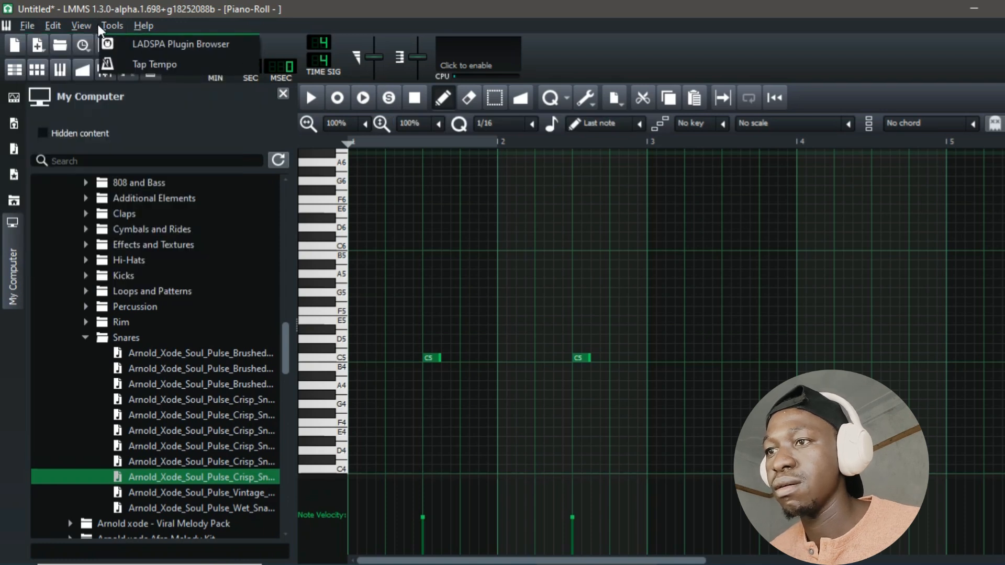
mouse_move(55, 24)
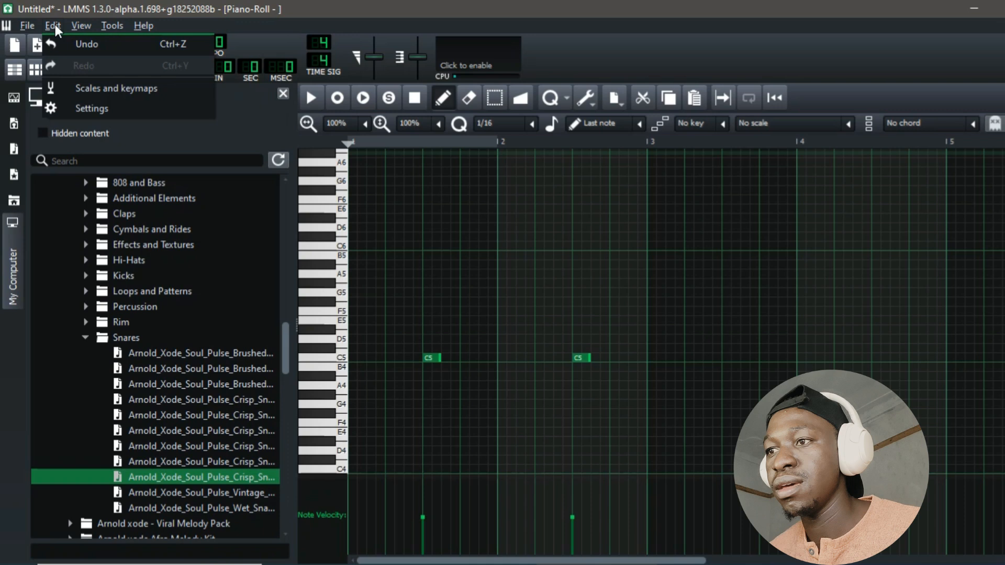
click(86, 102)
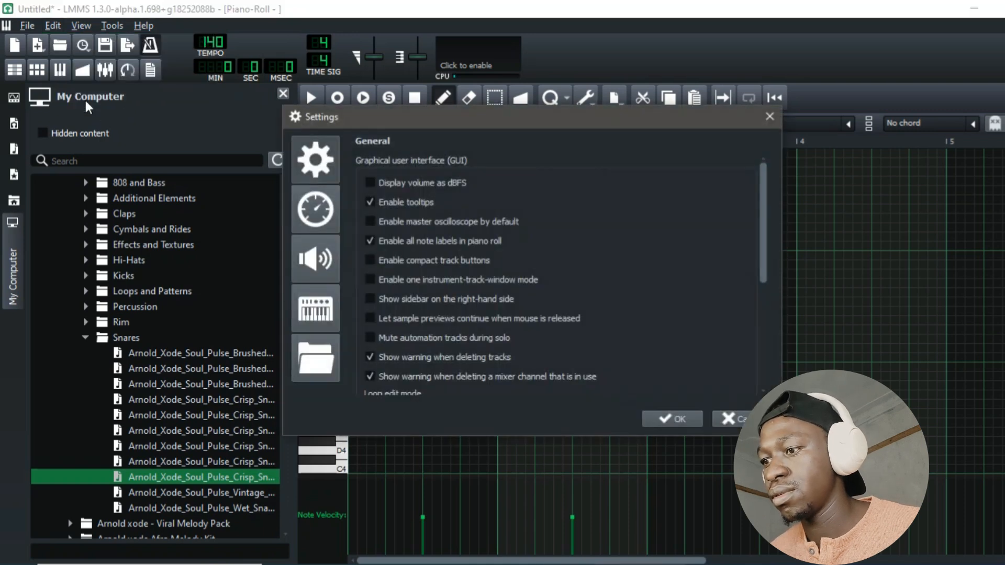
click(316, 352)
click(317, 322)
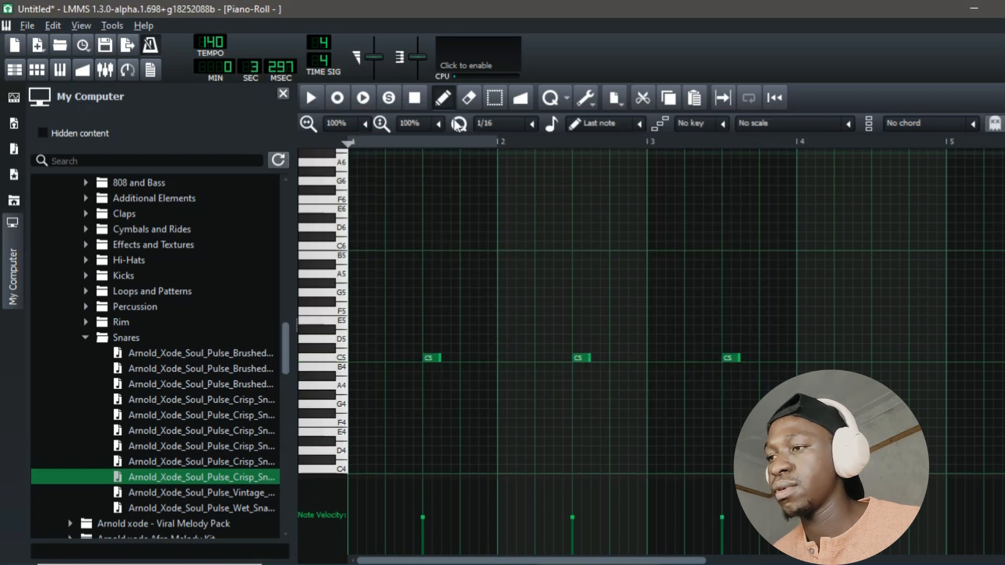
Try recording notes along with song playback in the Piano-Roll, and stop the recording.
click(414, 98)
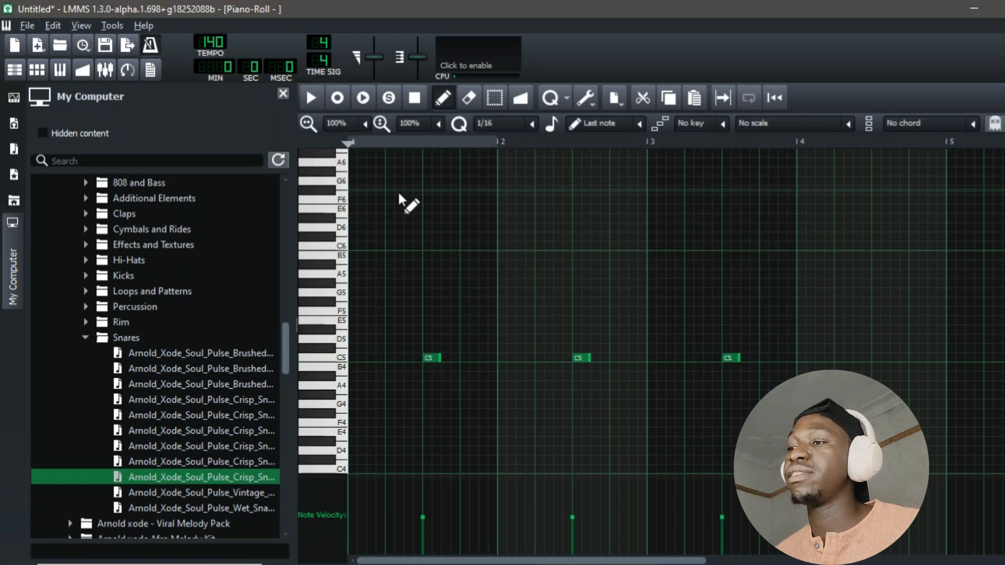
click(365, 102)
click(414, 105)
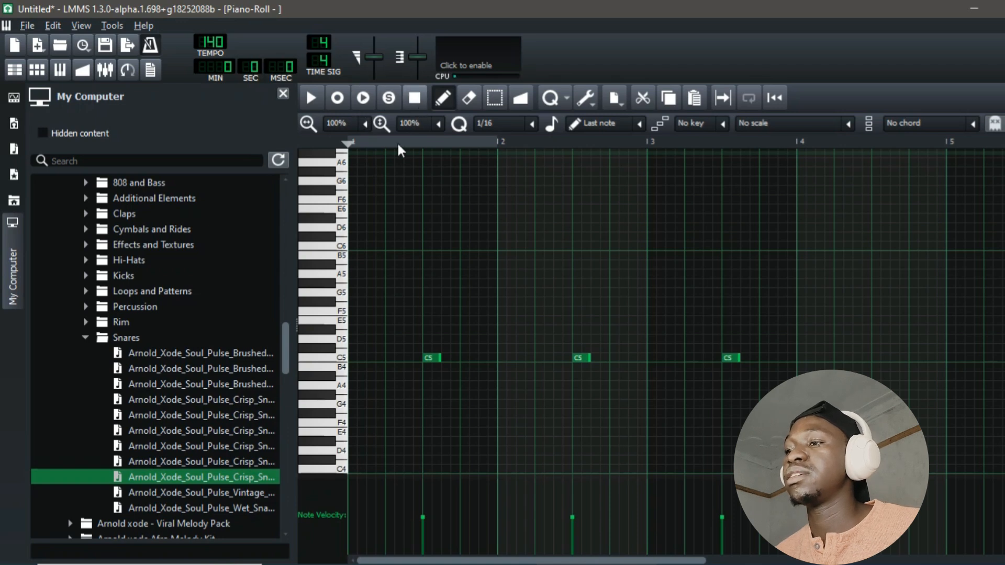
Start recording along with song playback from the snare's Piano-Roll.
mouse_move(350, 139)
mouse_down()
mouse_move(580, 157)
mouse_move(602, 173)
mouse_move(538, 184)
mouse_move(451, 178)
mouse_move(555, 179)
mouse_move(250, 186)
mouse_move(565, 165)
mouse_move(283, 174)
mouse_move(240, 161)
mouse_up()
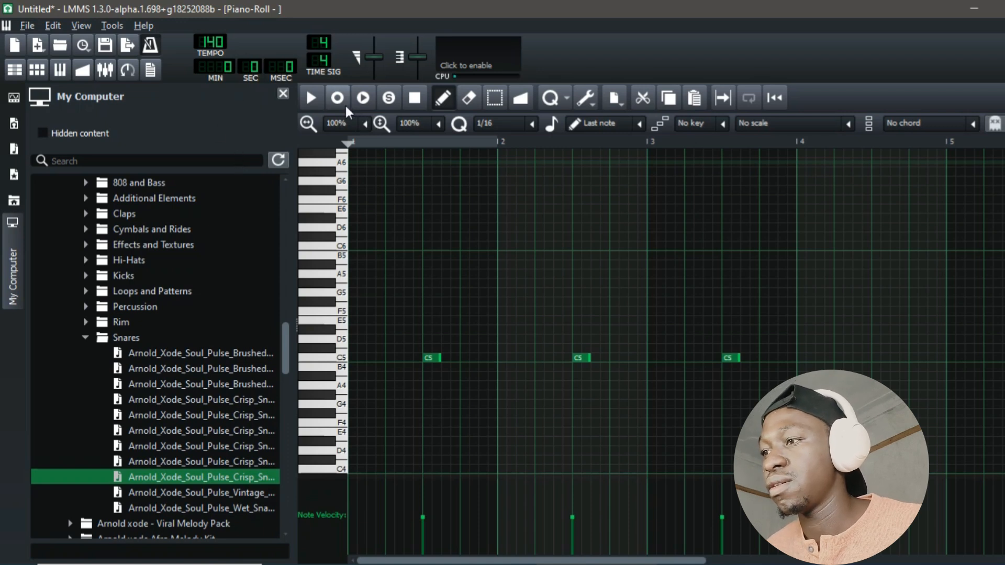
click(365, 97)
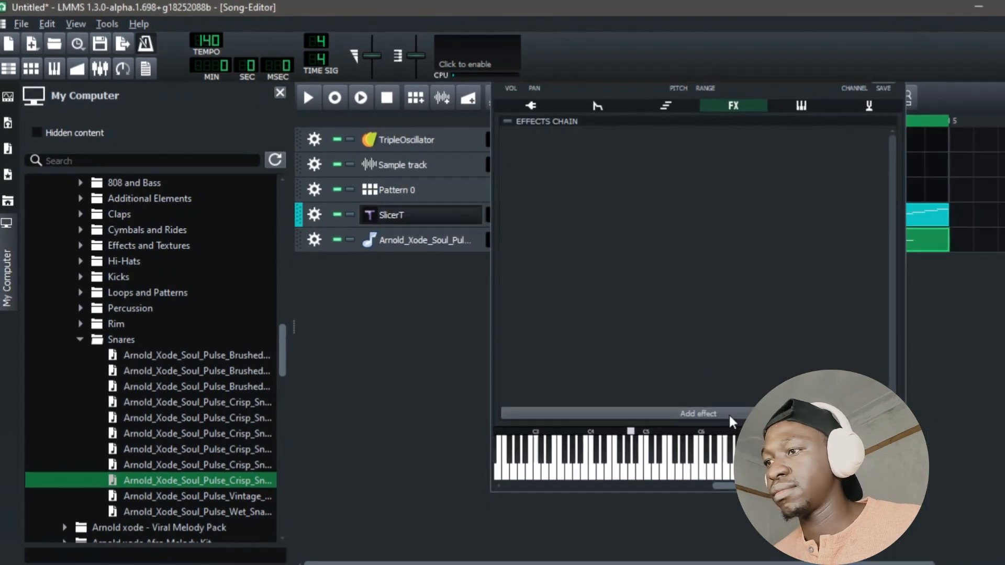
Open the effect selection for the SlicerT track, and browse the LMMS, LADSPA, LV2 and VST effect categories.
click(728, 413)
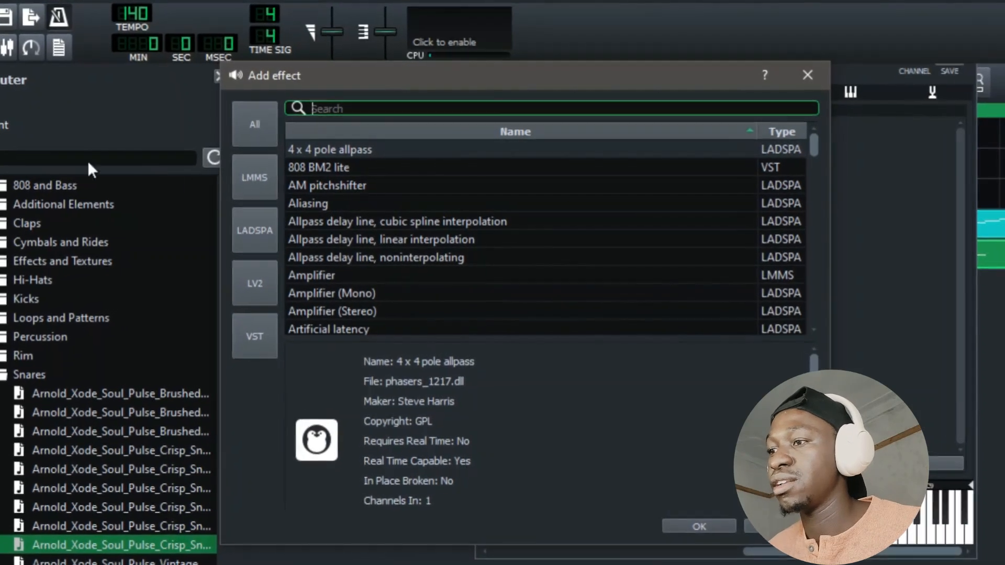
click(255, 189)
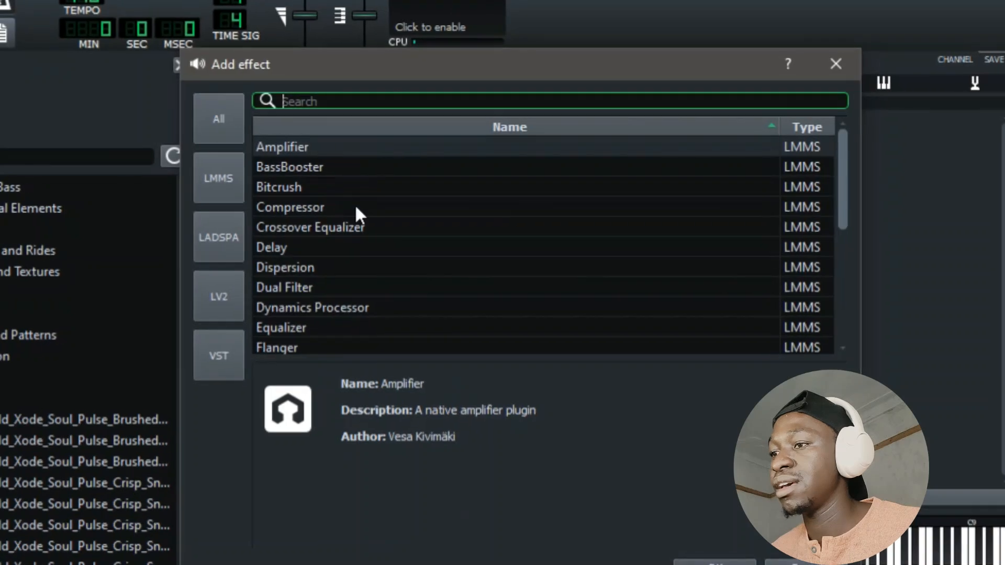
click(219, 242)
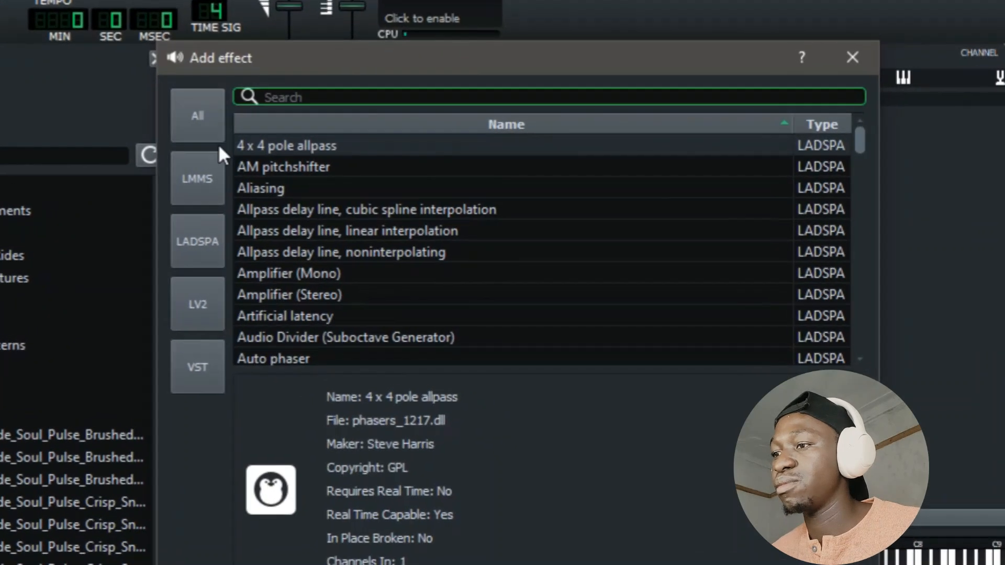
click(200, 320)
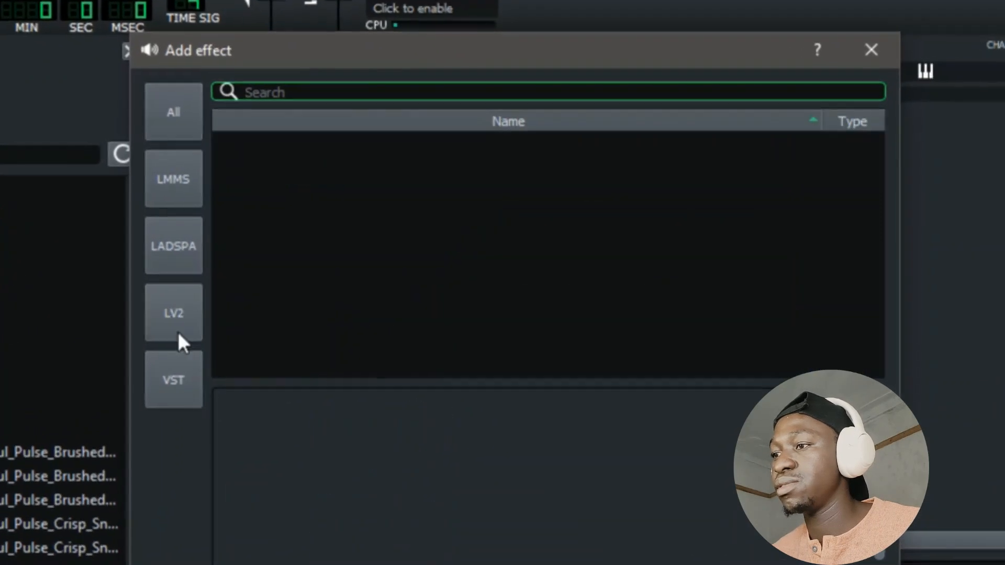
click(184, 379)
scroll(398, 251, down, 6)
scroll(361, 303, down, 2)
scroll(325, 273, up, 1)
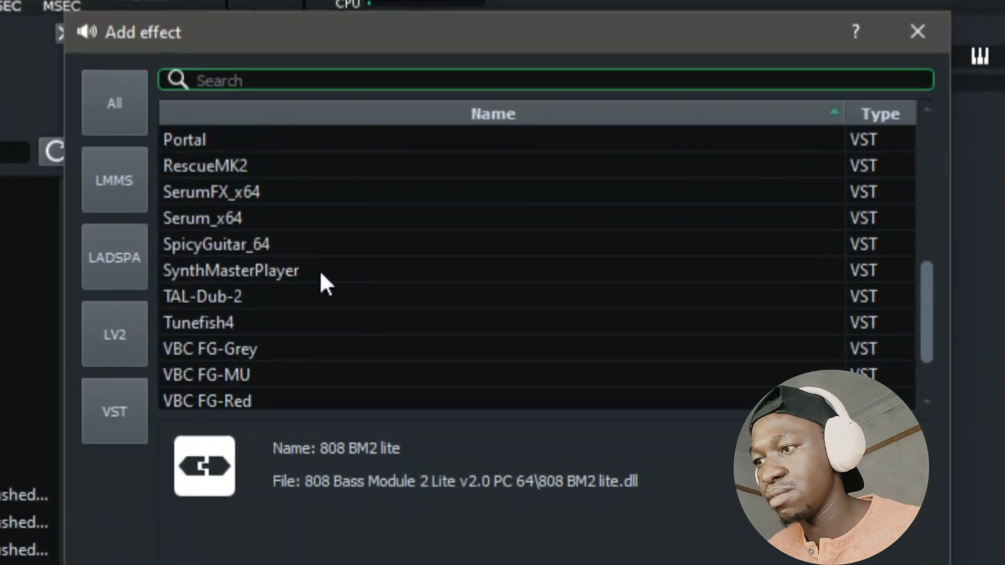
scroll(315, 272, up, 4)
scroll(310, 286, down, 5)
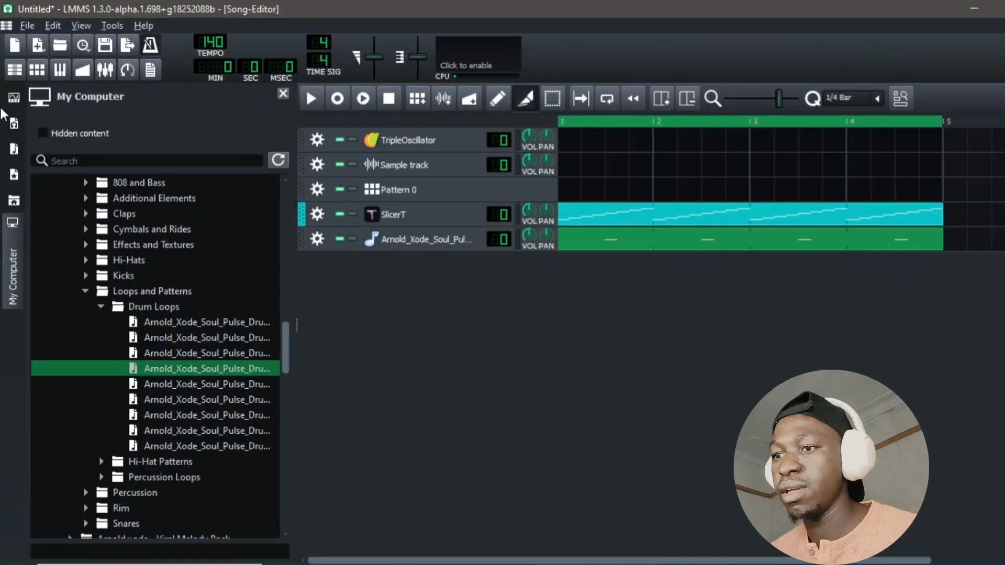
Show the instrument plugins list, and stop playback of the long A4 note in the Piano-Roll.
click(14, 102)
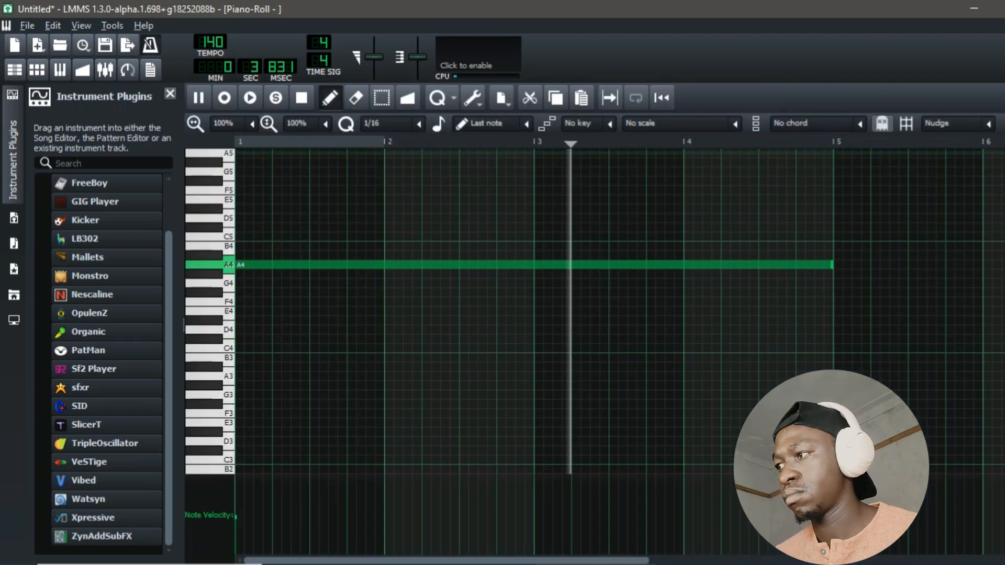
key(space)
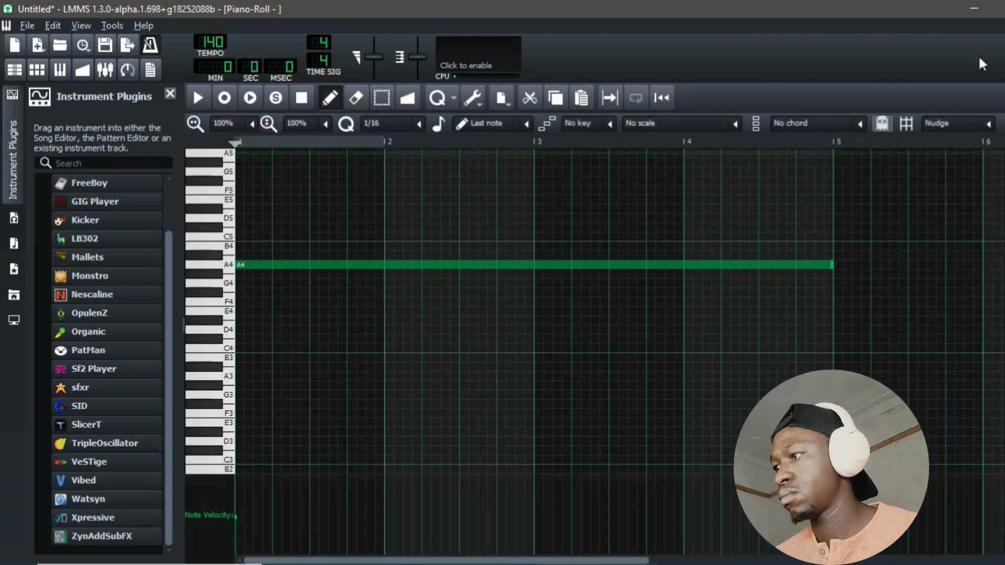
Try the Snap and Nudge modes by placing a long C#5 note near bar 5, moving it to D5 and deleting it.
click(990, 126)
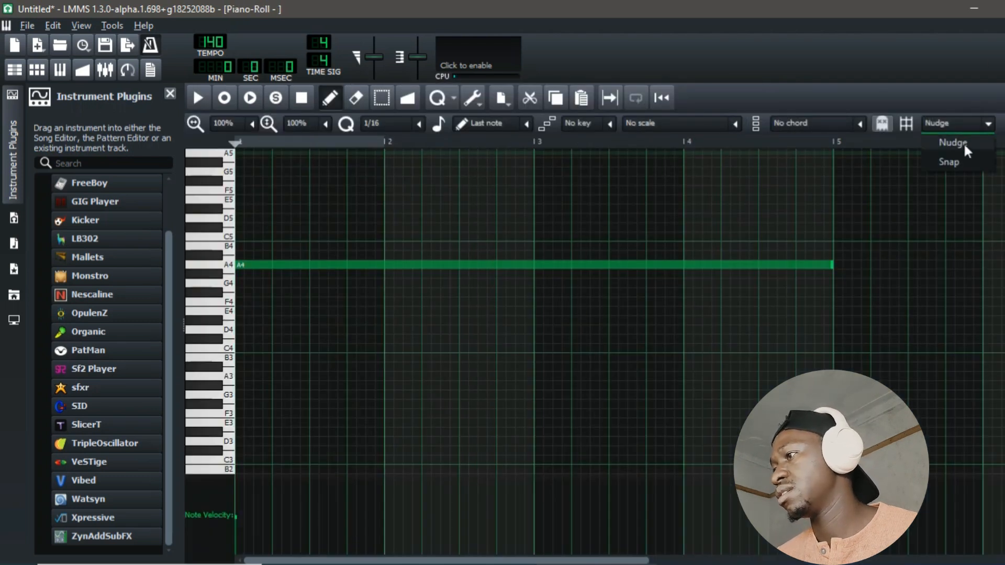
click(952, 163)
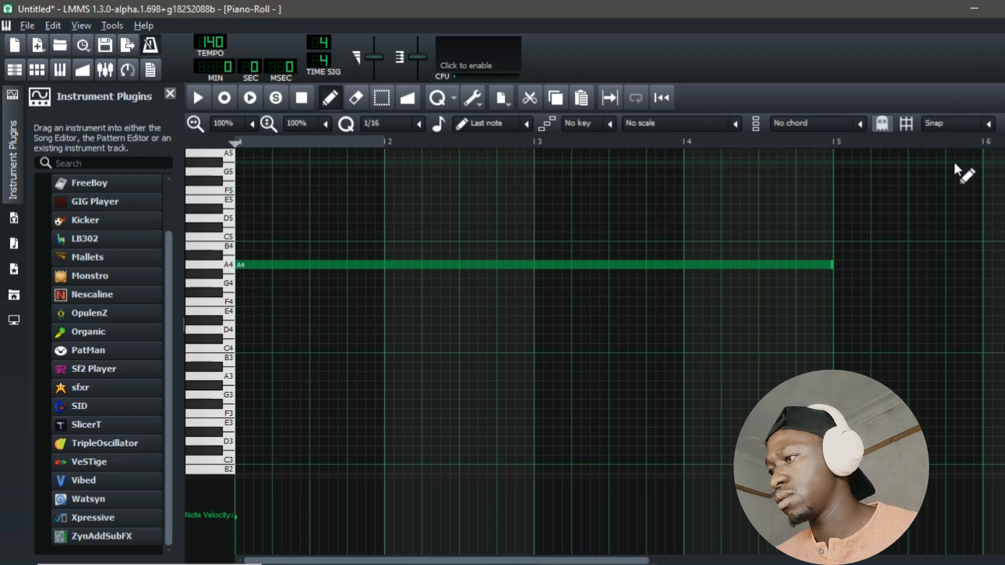
click(825, 228)
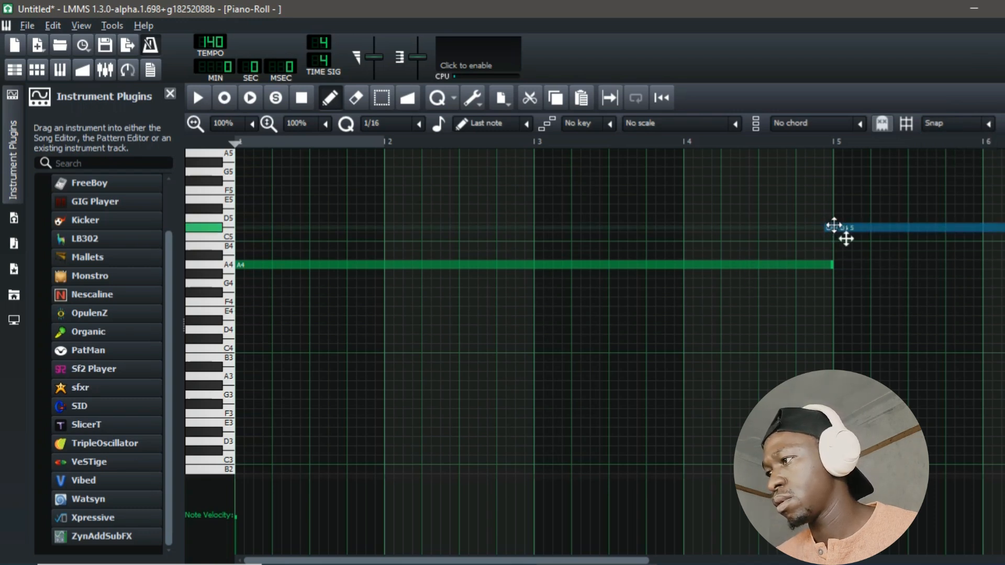
click(990, 126)
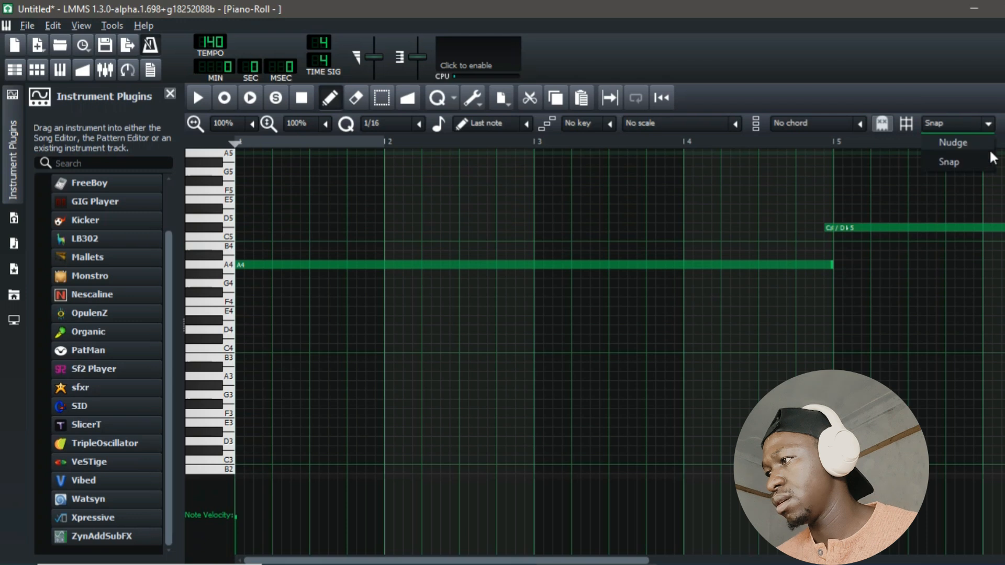
click(952, 143)
click(863, 226)
drag(853, 228, 703, 220)
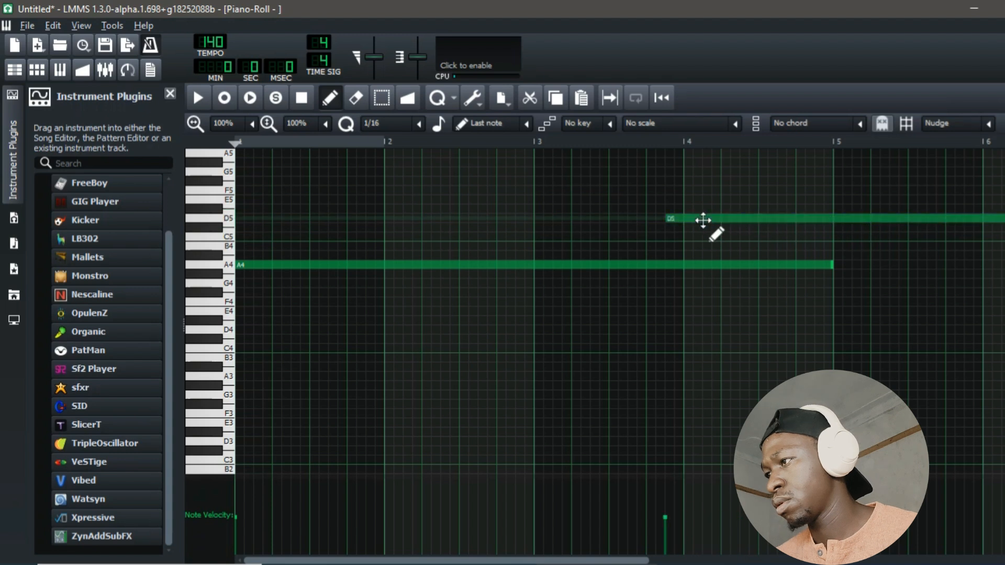
right_click(703, 220)
Look through the chord options without choosing one, and set the Piano-Roll key to C.
click(860, 126)
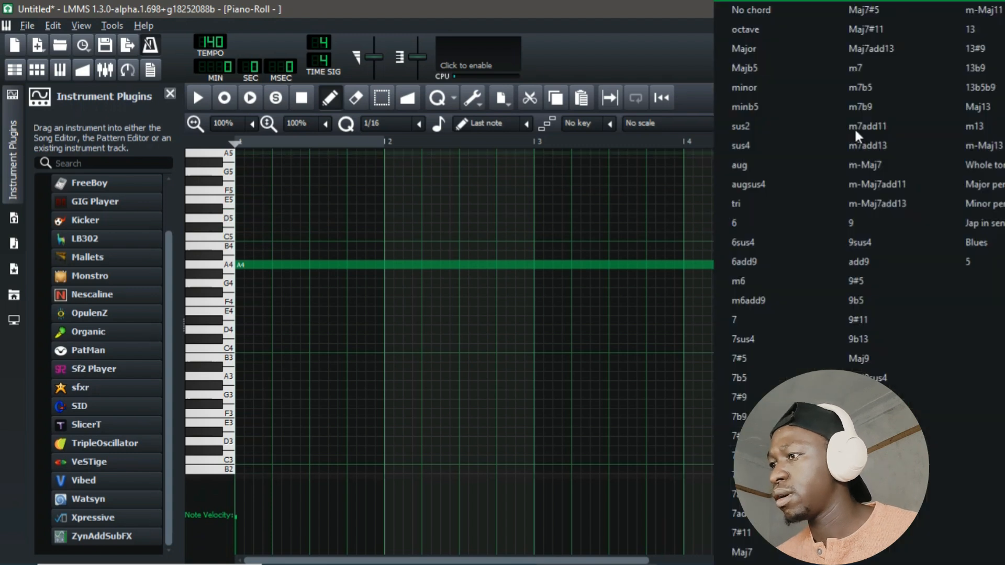
click(659, 51)
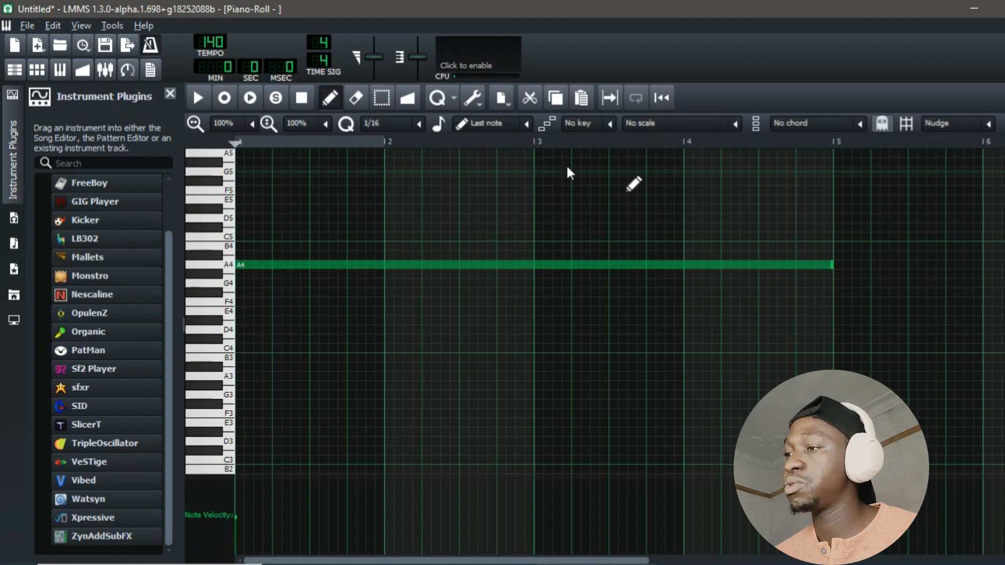
click(612, 125)
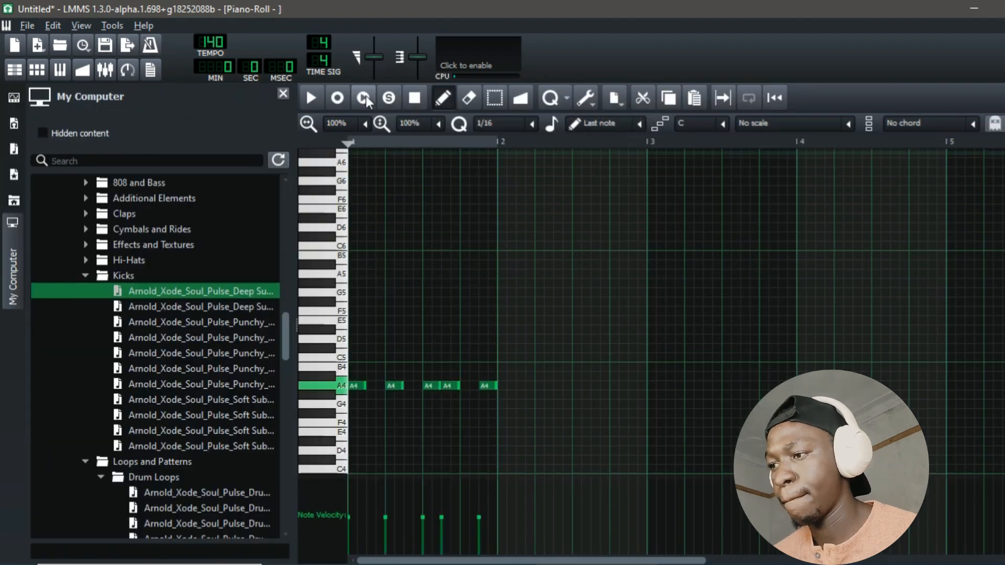
Start recording along with song playback from the kick sample's Piano-Roll.
click(364, 97)
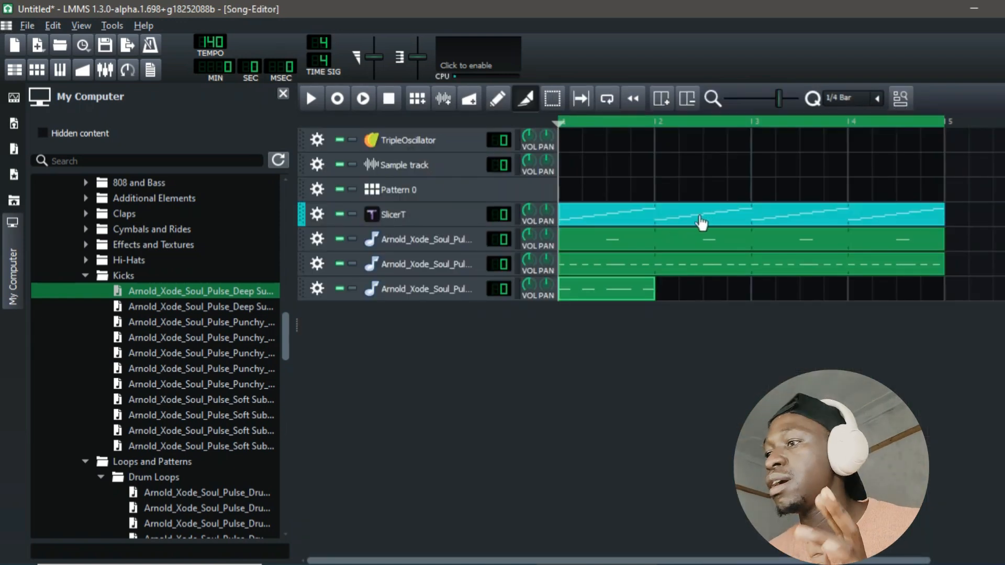
View the SlicerT instrument window, and look at the MIDI and track color options of the snare track.
click(449, 219)
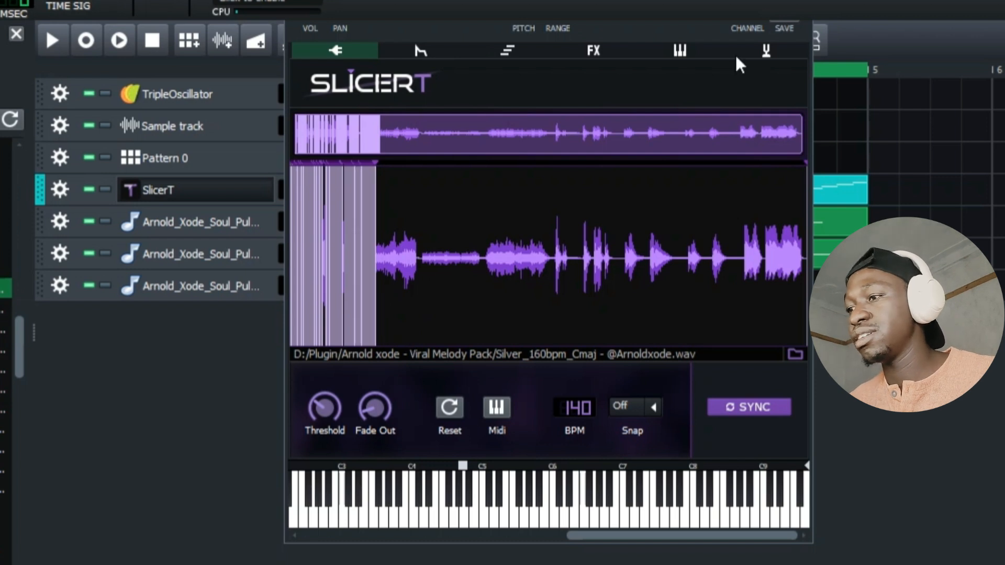
click(206, 308)
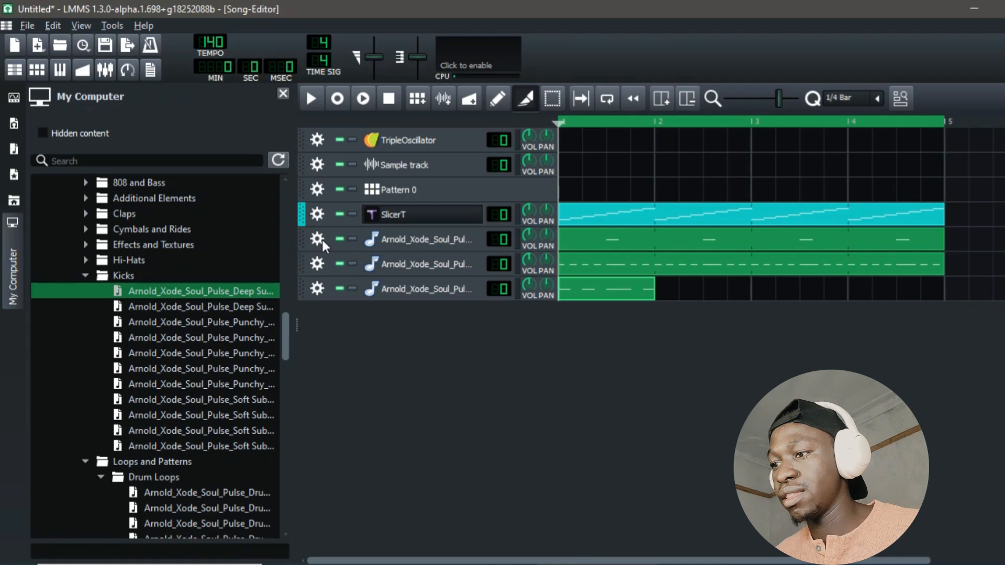
click(60, 221)
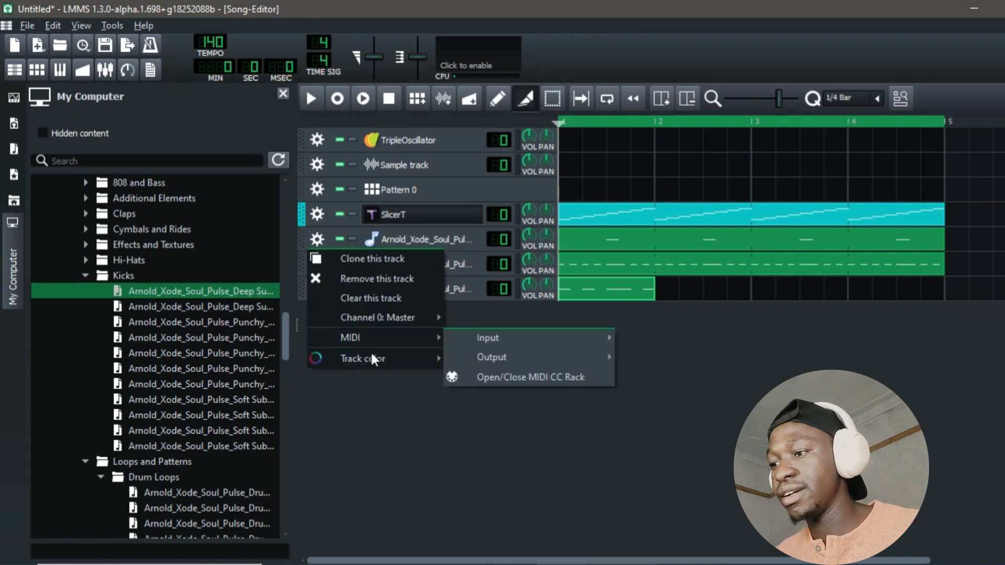
mouse_move(373, 359)
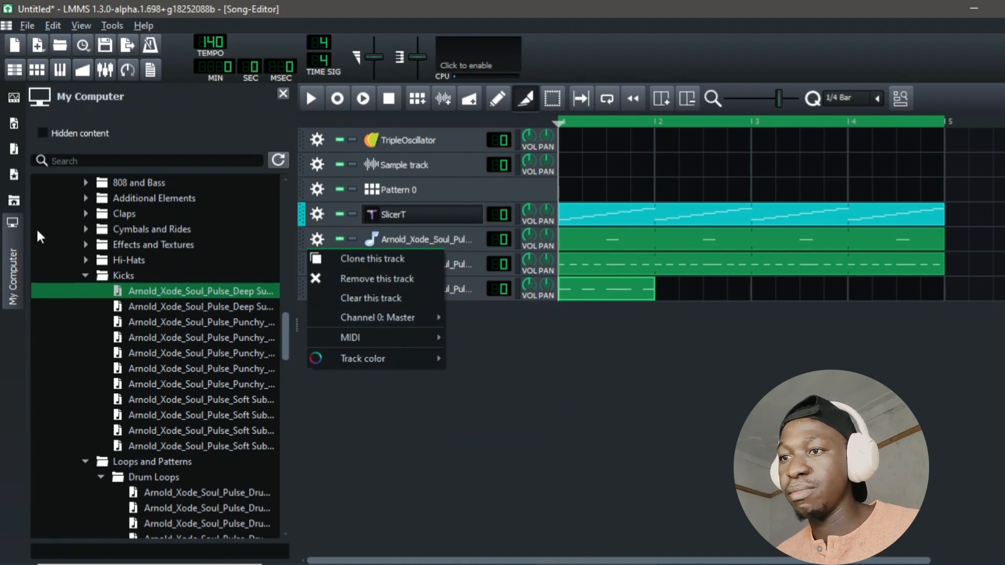
Look through the My Presets and My Projects sections of the browser sidebar.
click(19, 215)
click(19, 215)
click(11, 224)
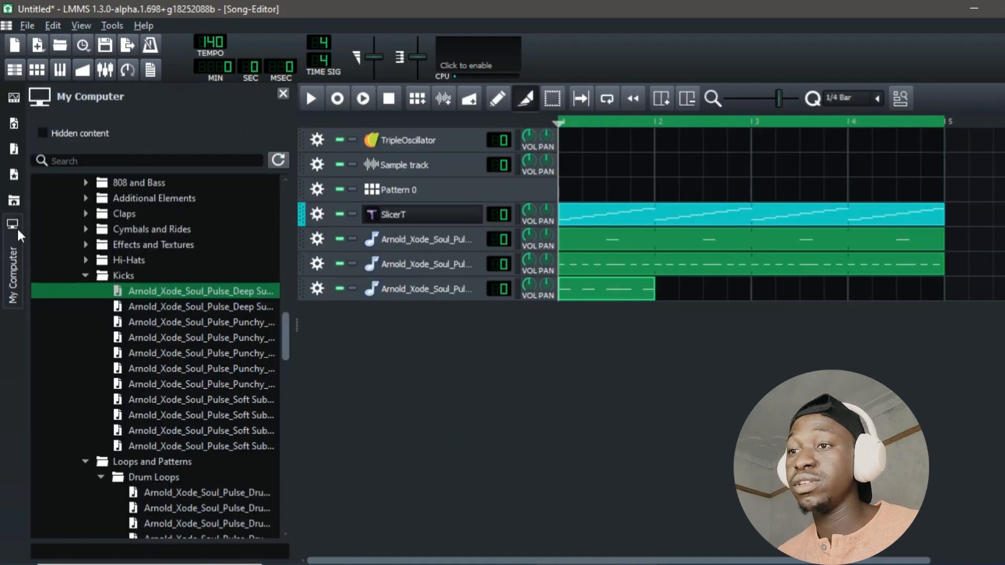
click(17, 231)
click(11, 181)
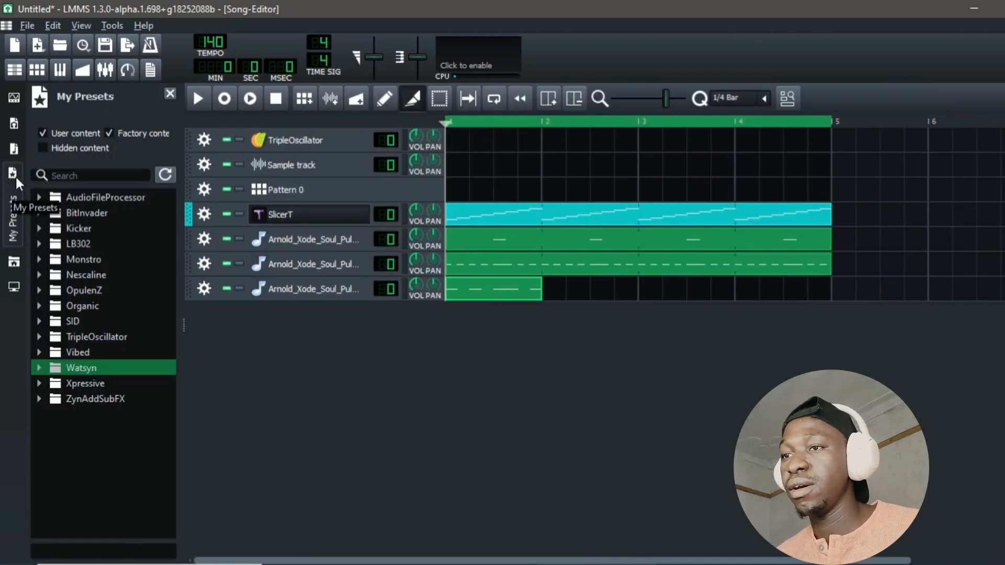
click(16, 177)
click(9, 127)
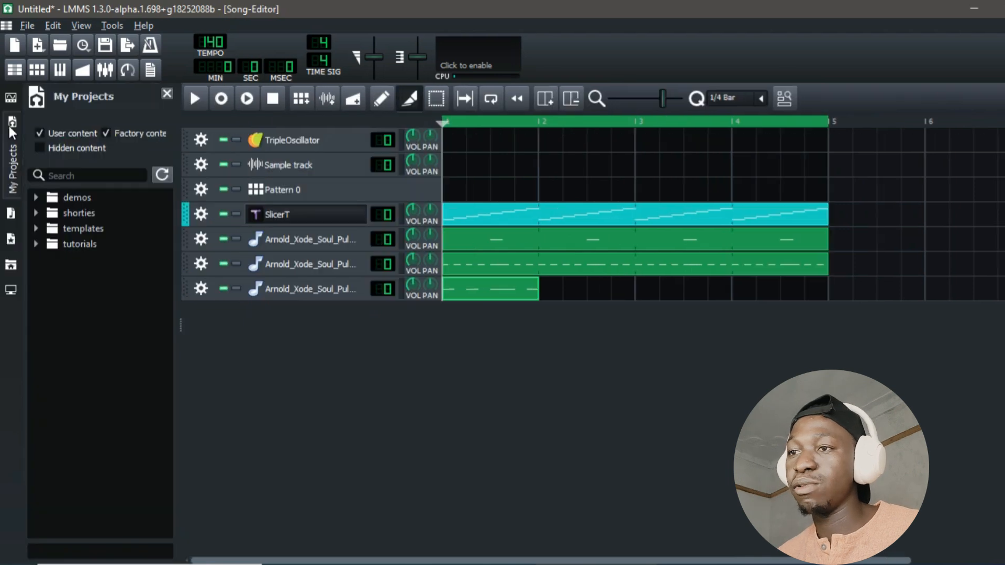
click(10, 127)
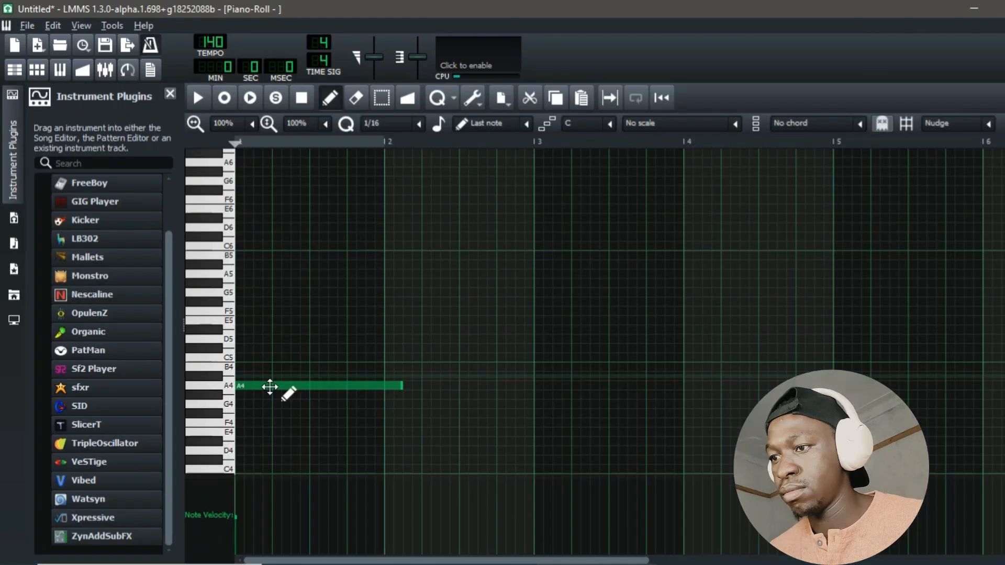
Add an F5 note at the start of bar 1 and a B5 note on beat 2 above the A4 note, and preview them.
click(242, 357)
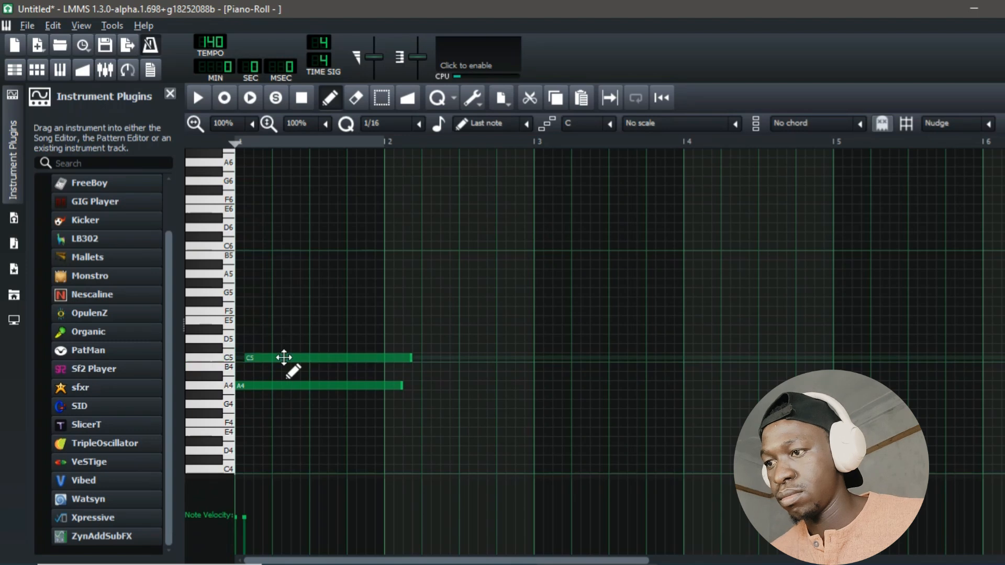
key(space)
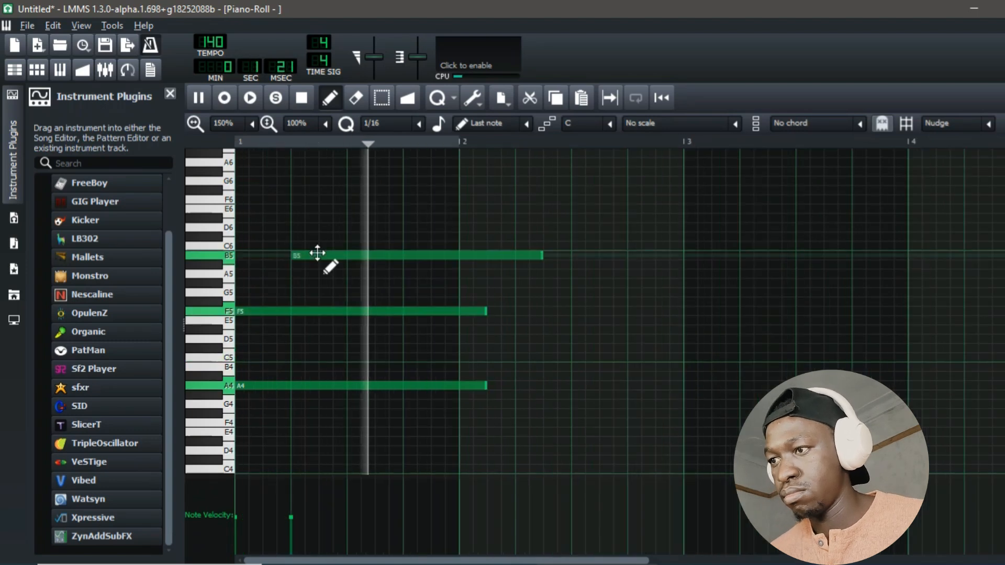
key(space)
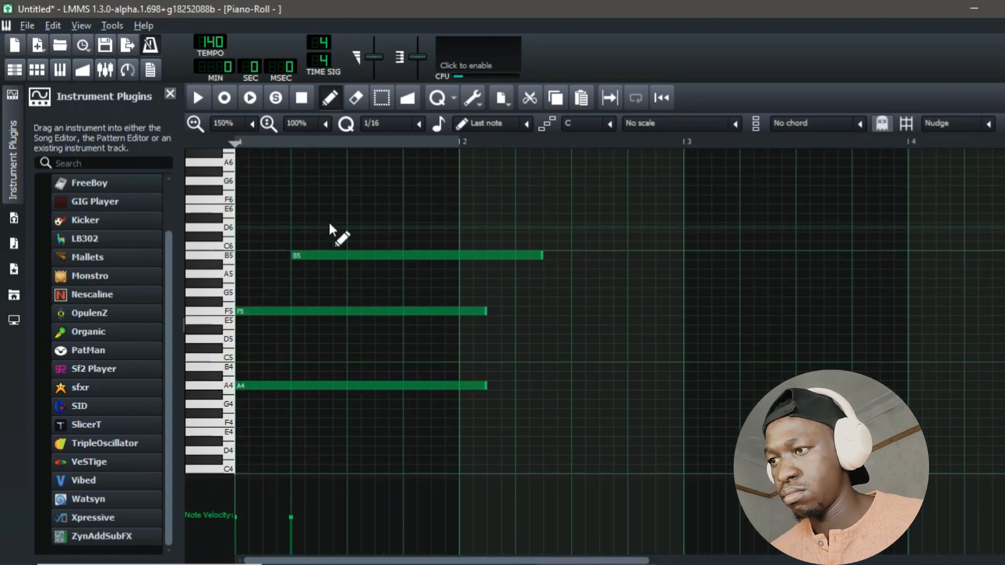
Add a D#6 note in bar 1, continue the melody with C#6, A5 and B5 notes through bar 2, and preview it.
click(332, 220)
key(space)
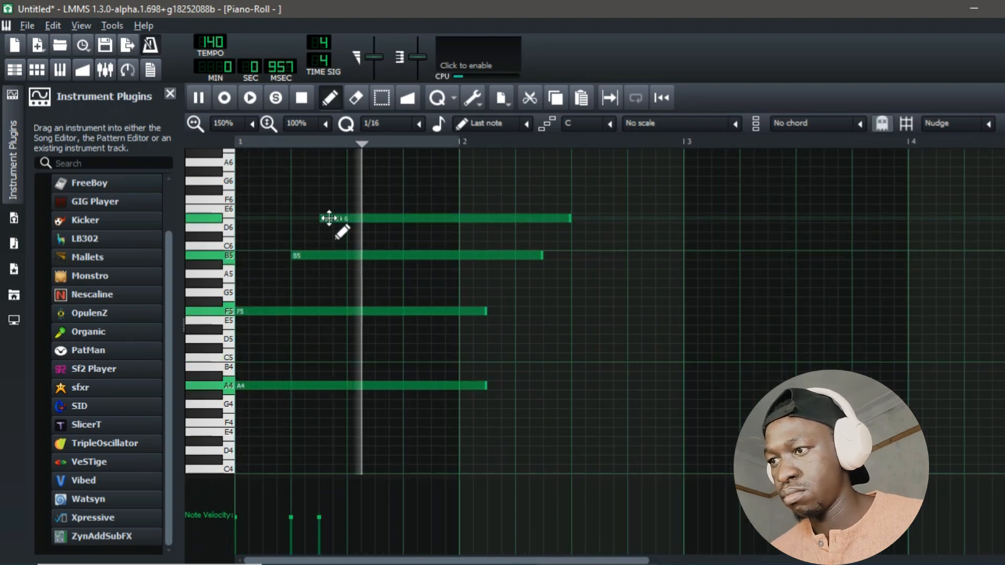
key(space)
drag(329, 218, 354, 216)
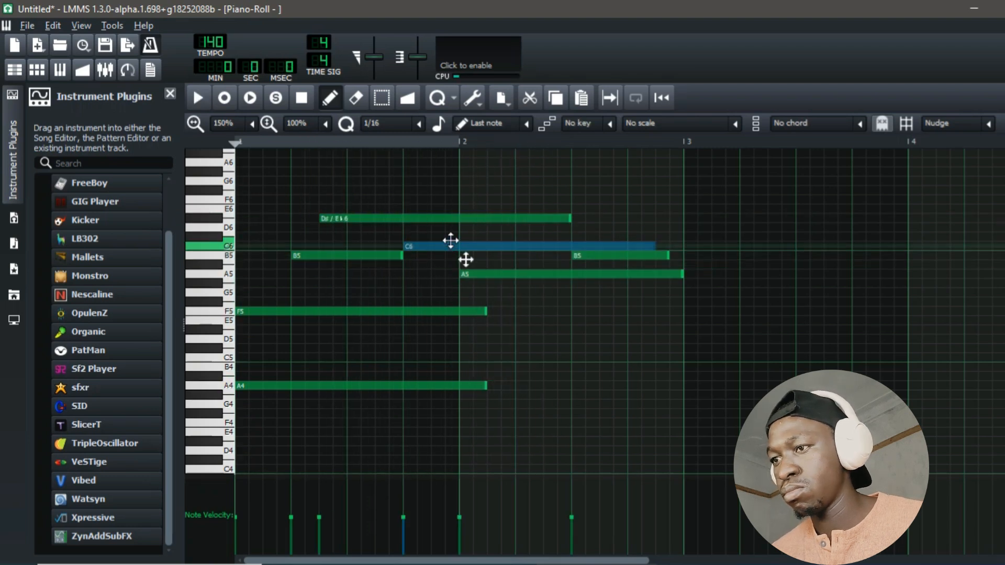
key(space)
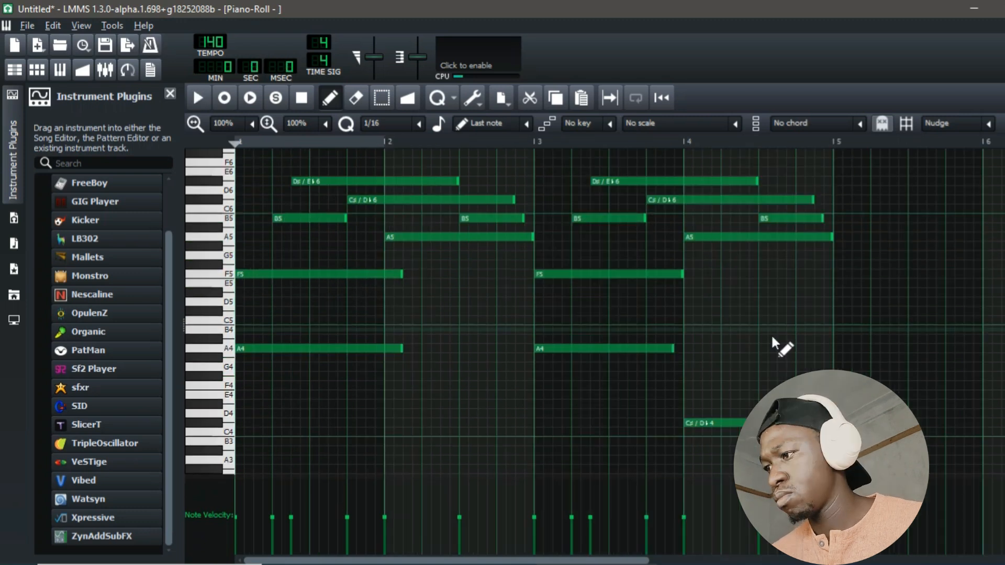
Add a B4 note on beat 3 of bar 4, shorten it to end at bar 5, and play the melody.
click(767, 330)
mouse_move(779, 329)
mouse_down()
mouse_move(779, 321)
mouse_move(790, 341)
mouse_up()
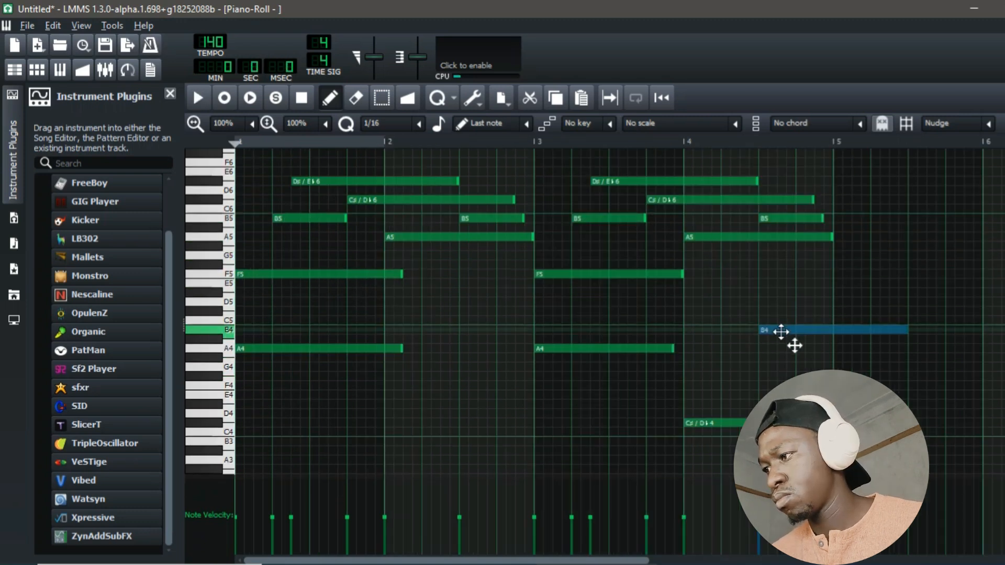
key(space)
drag(915, 341, 831, 347)
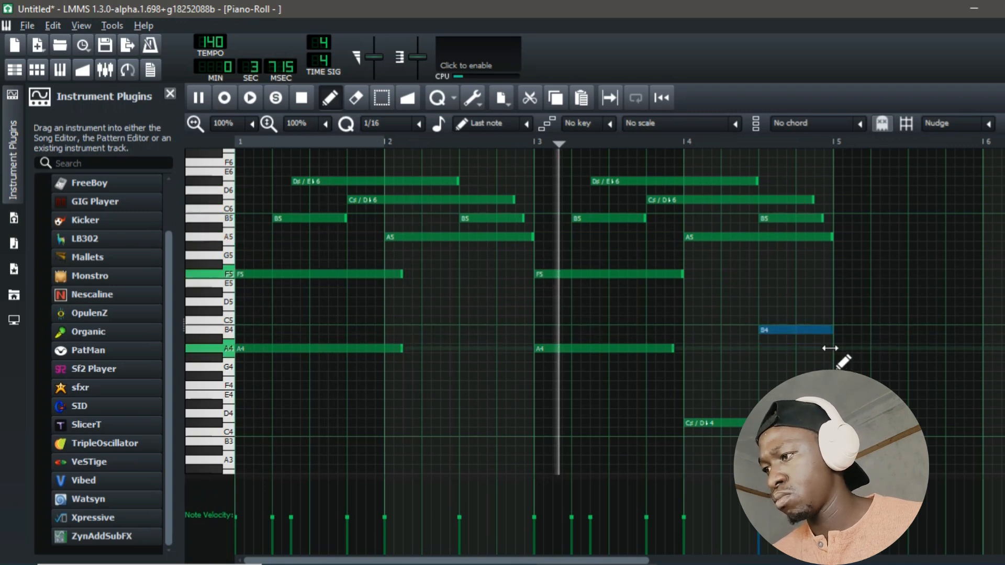
Copy the selected chord notes from bars 1 and 2 into bars 3 and 4 and play the result.
scroll(793, 330, up, 2)
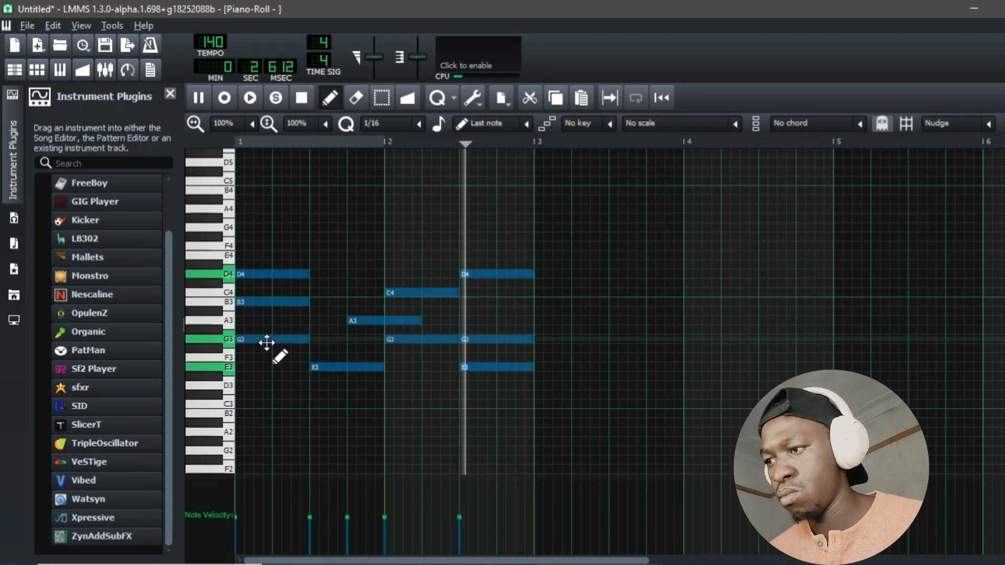
key(space)
drag(267, 343, 572, 348)
key(space)
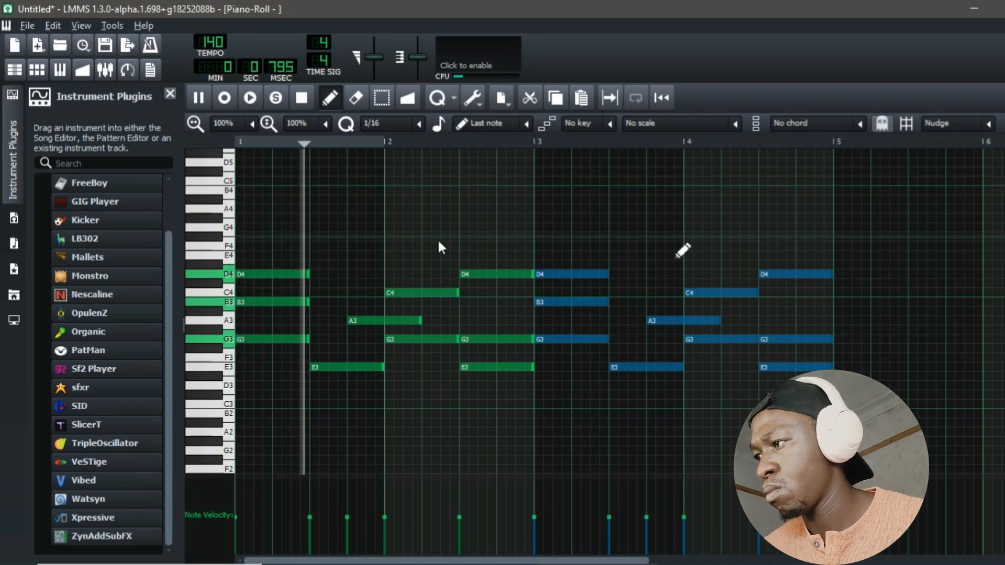
Stop playback and drag the B4 note on beat 3 of bar 4 down to a lower pitch.
scroll(632, 286, up, 2)
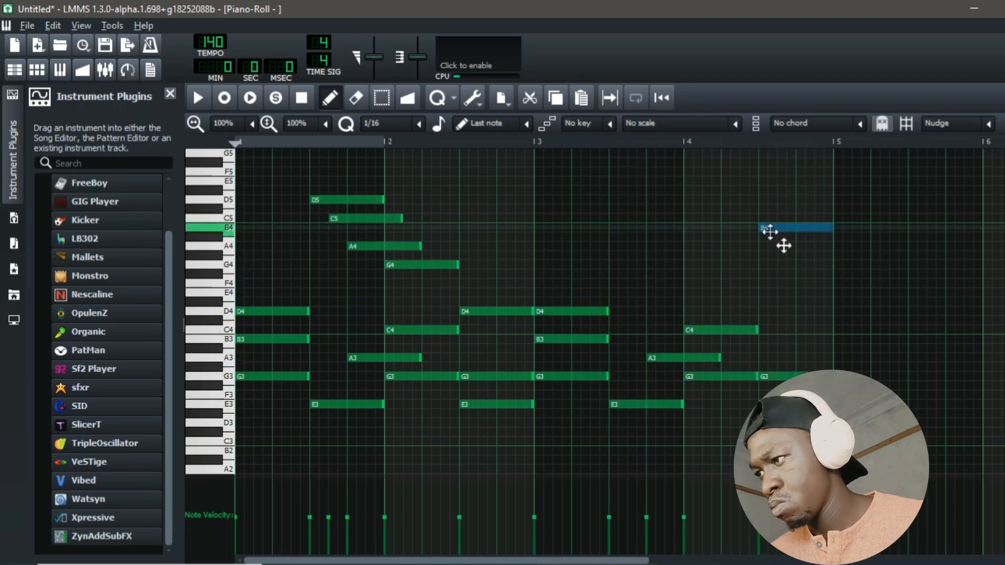
key(space)
drag(774, 227, 780, 255)
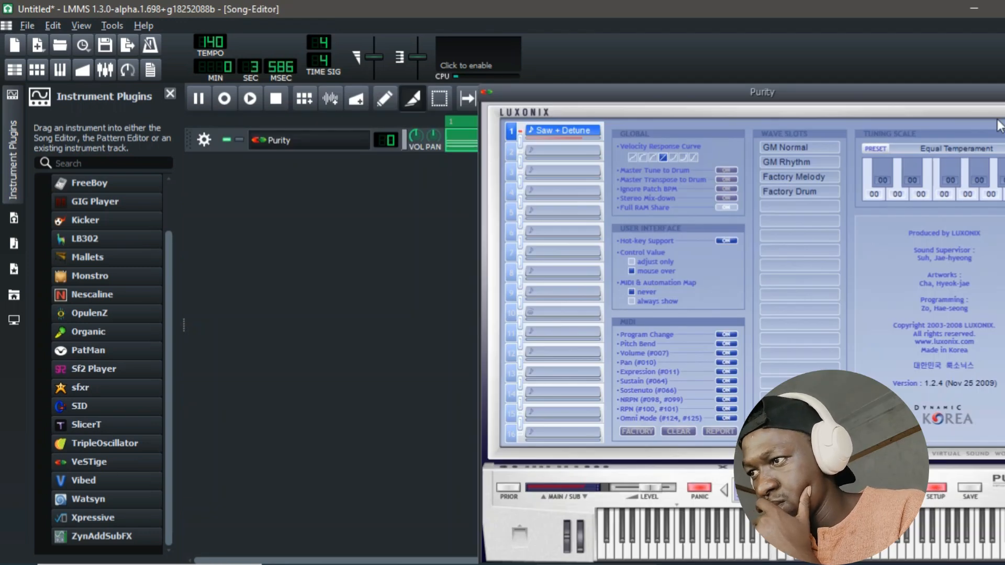
Add the LMMS Equalizer to the Purity track's effects chain and shift one of its high bands to a lower frequency.
click(1003, 92)
click(348, 147)
click(978, 172)
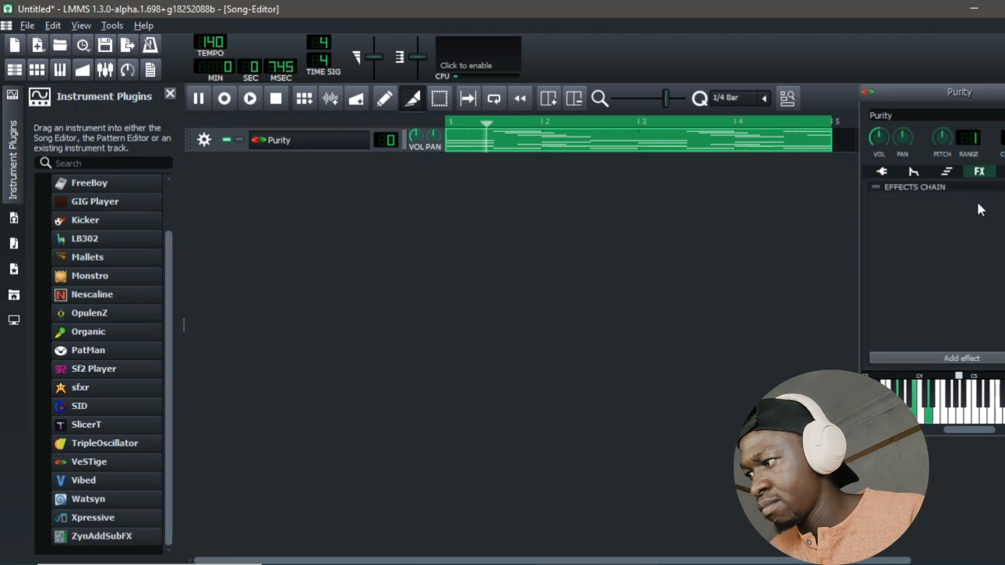
click(977, 358)
text(eq)
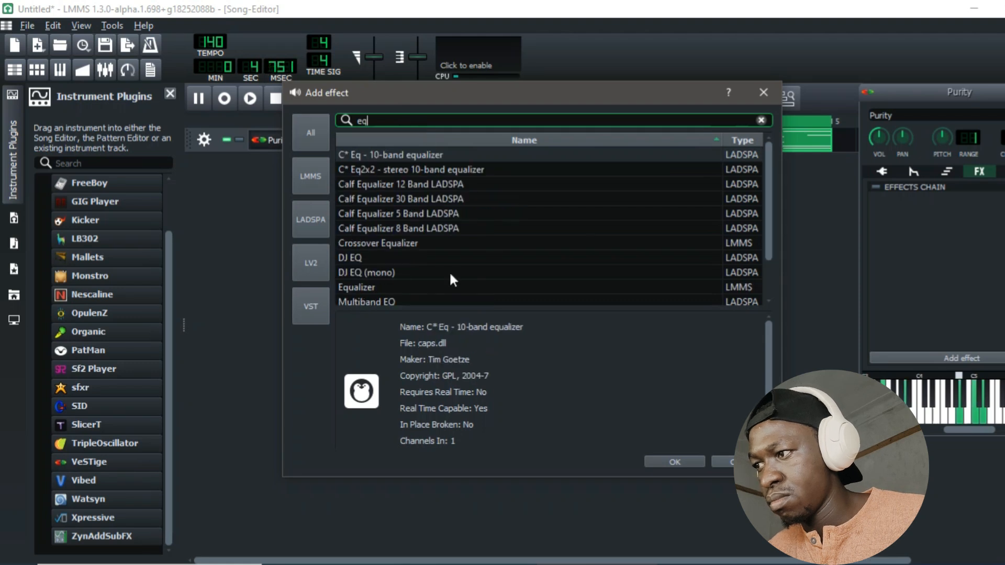
double_click(375, 282)
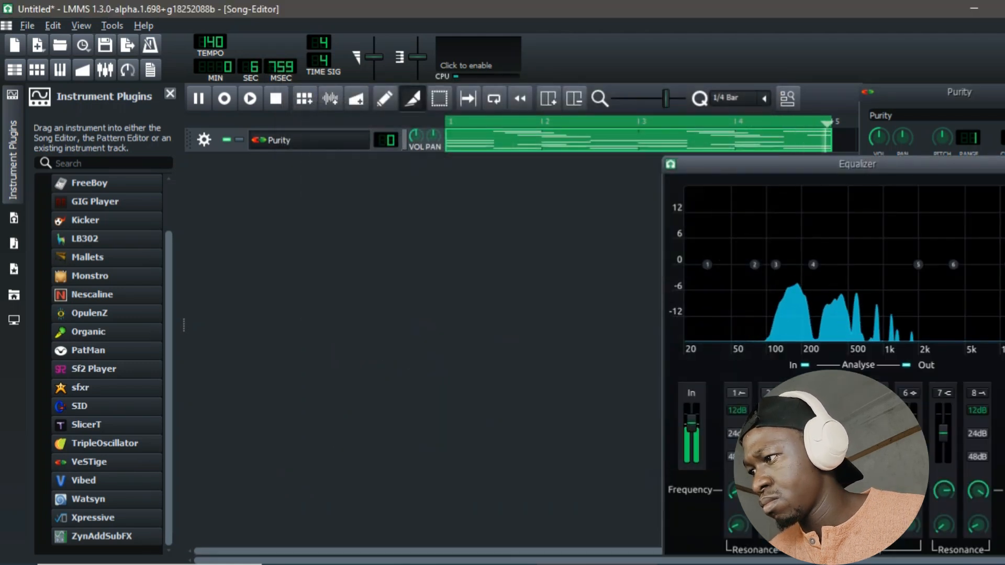
drag(997, 264, 836, 264)
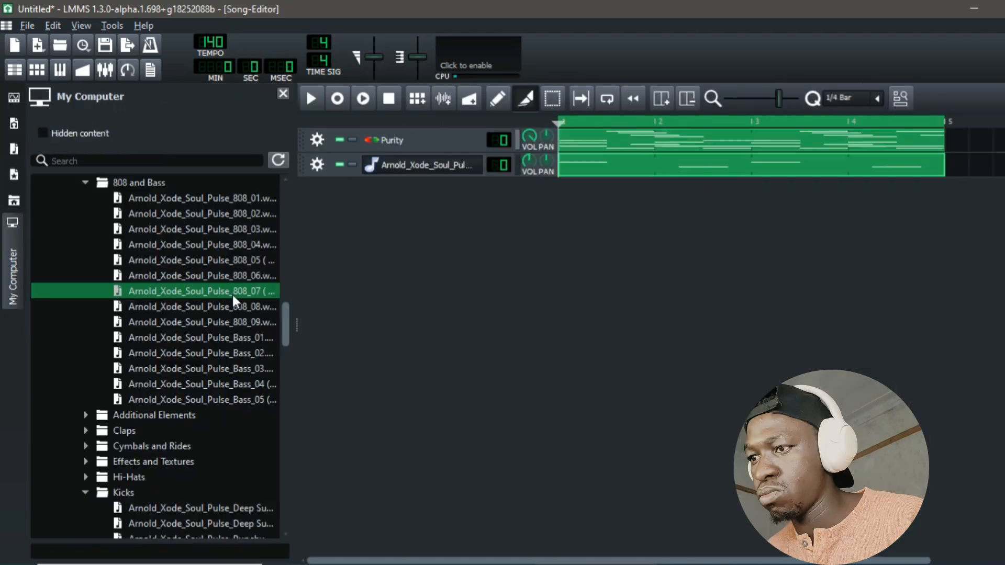
Add the Soul Pulse 808_06 sample as a new track and copy the existing 808 clip onto it at bar 1.
click(248, 277)
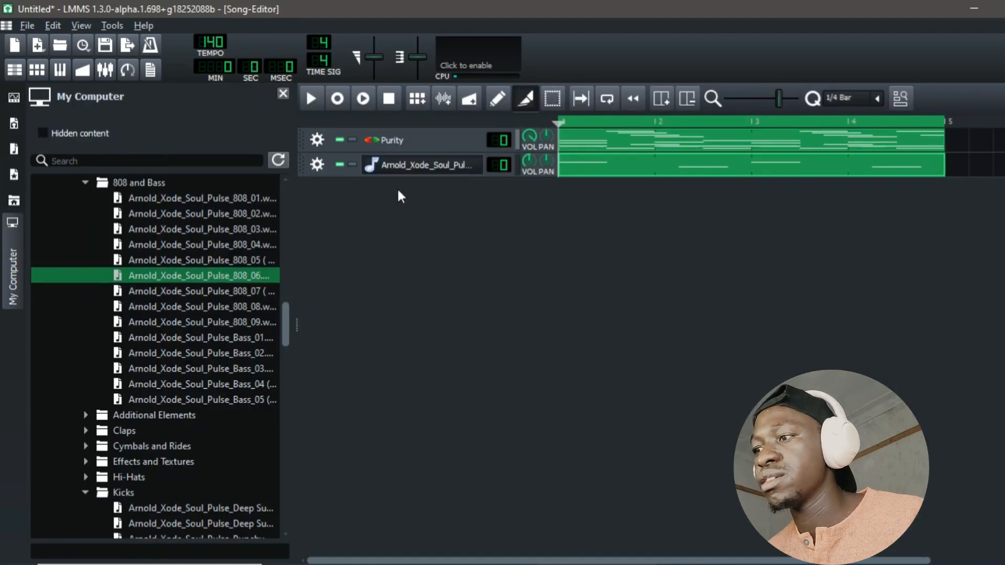
drag(234, 275, 567, 192)
drag(612, 168, 572, 194)
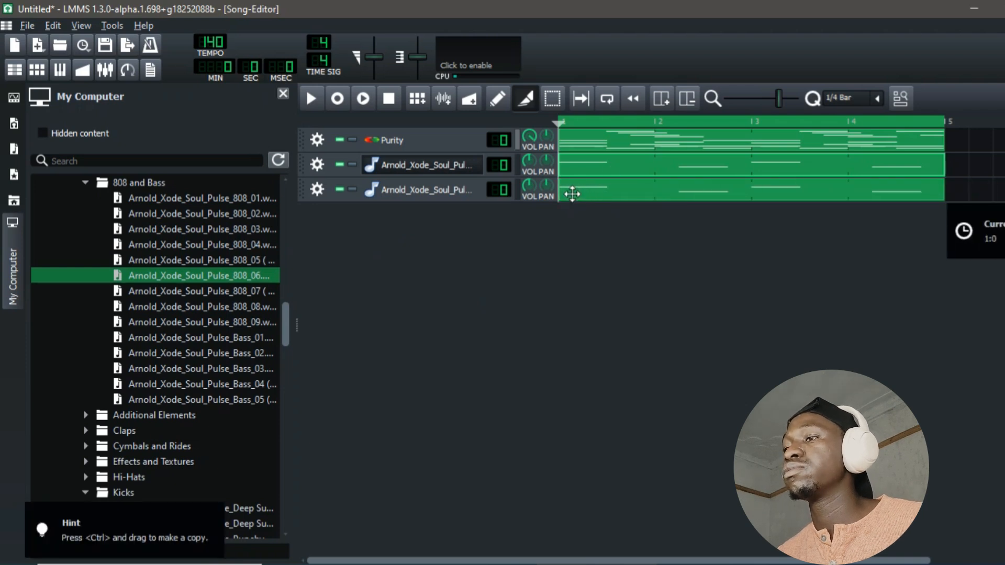
Mute the original 808 track, play the song, and lower the volume of the new 808_06 track.
click(339, 165)
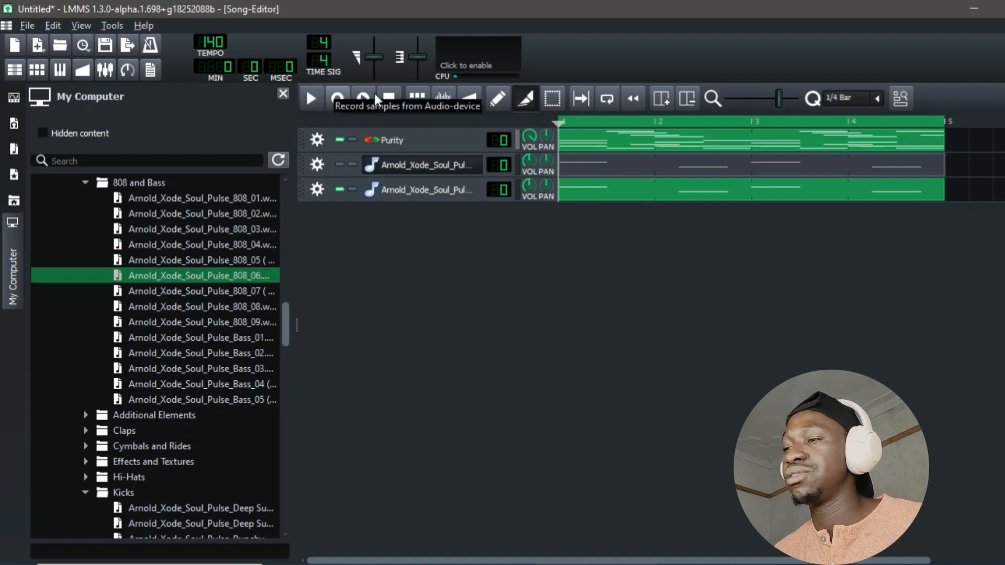
click(311, 99)
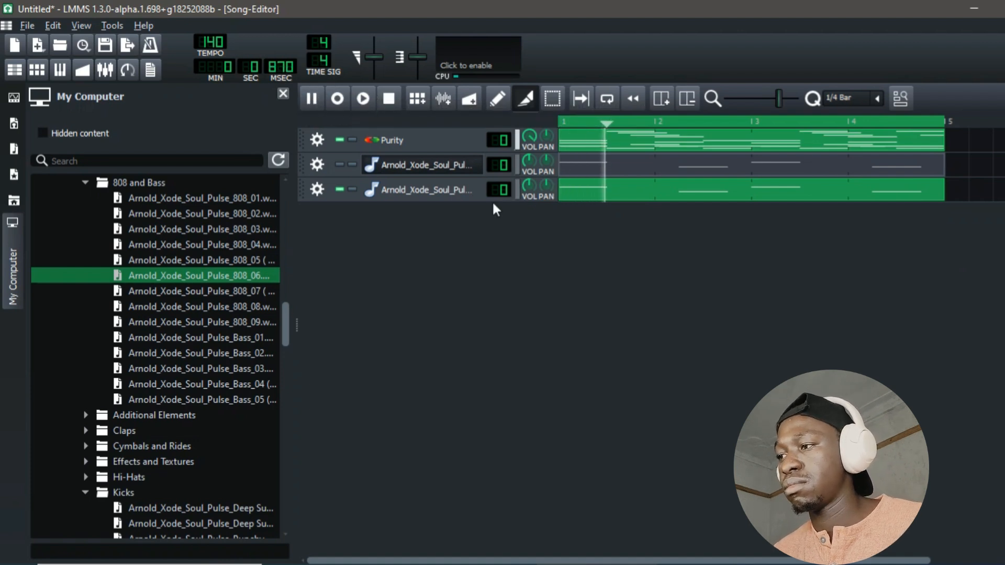
drag(530, 195, 536, 209)
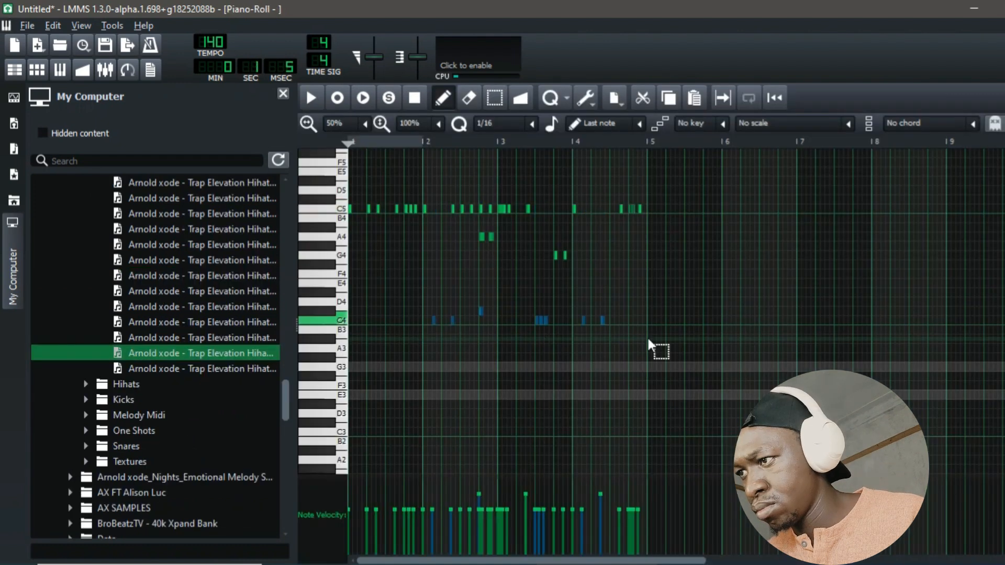
Transpose the selected hi-hat notes around C4 up one octave, close the Piano-Roll, and stop playback.
key(ctrl+Up)
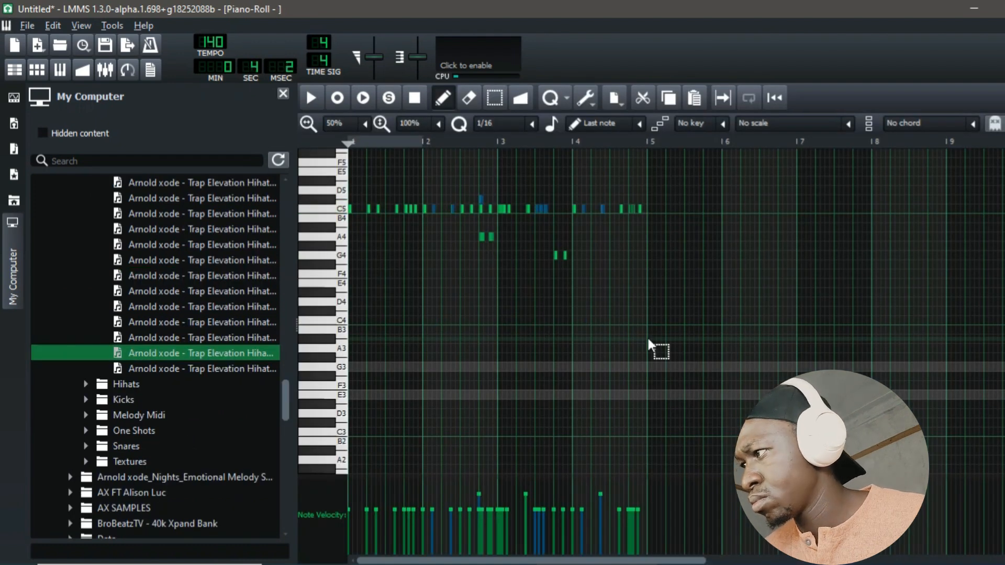
click(1003, 25)
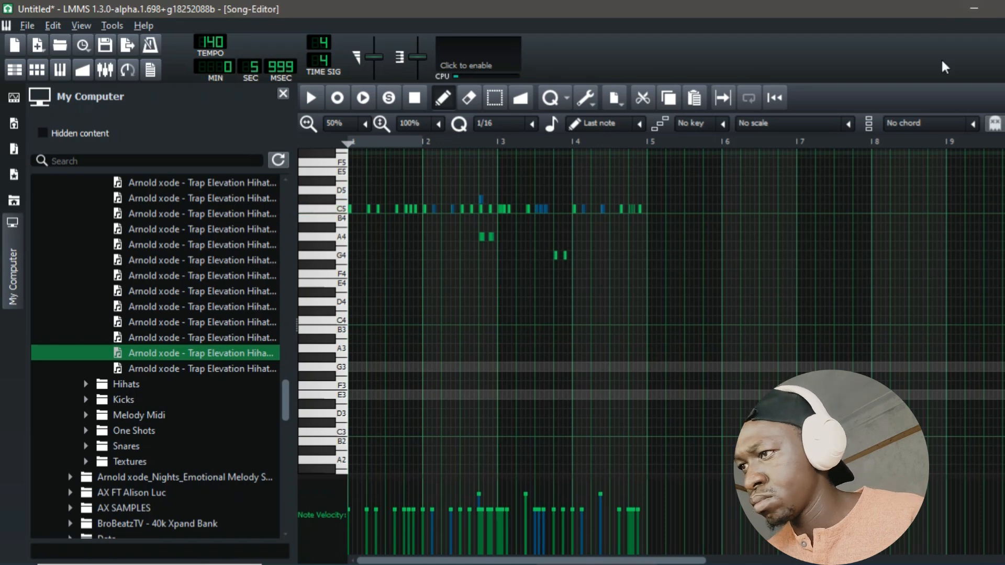
click(382, 101)
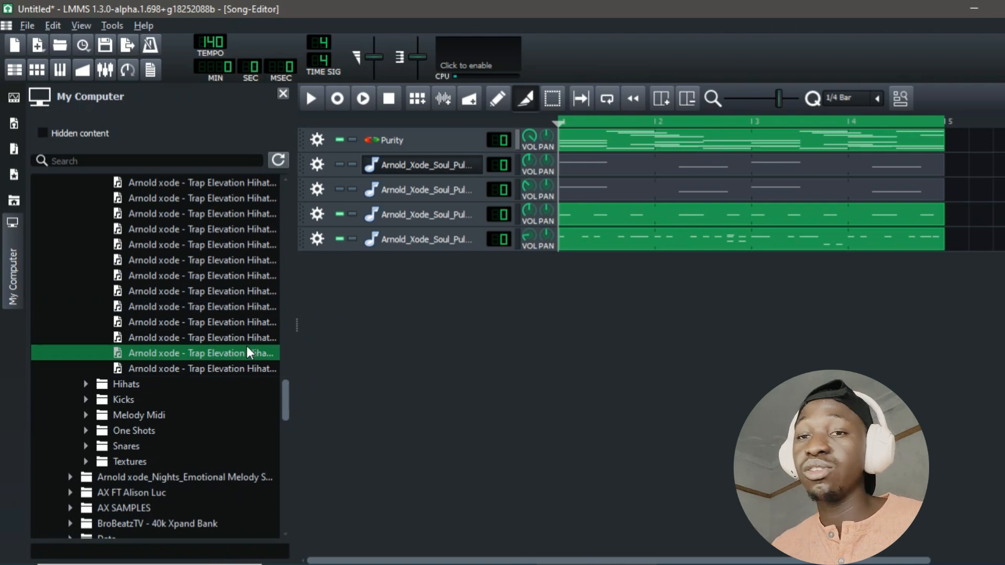
Browse the Trap Elevation sample folders in the My Computer sidebar and collapse the Snares folder.
scroll(230, 377, down, 5)
scroll(187, 341, up, 3)
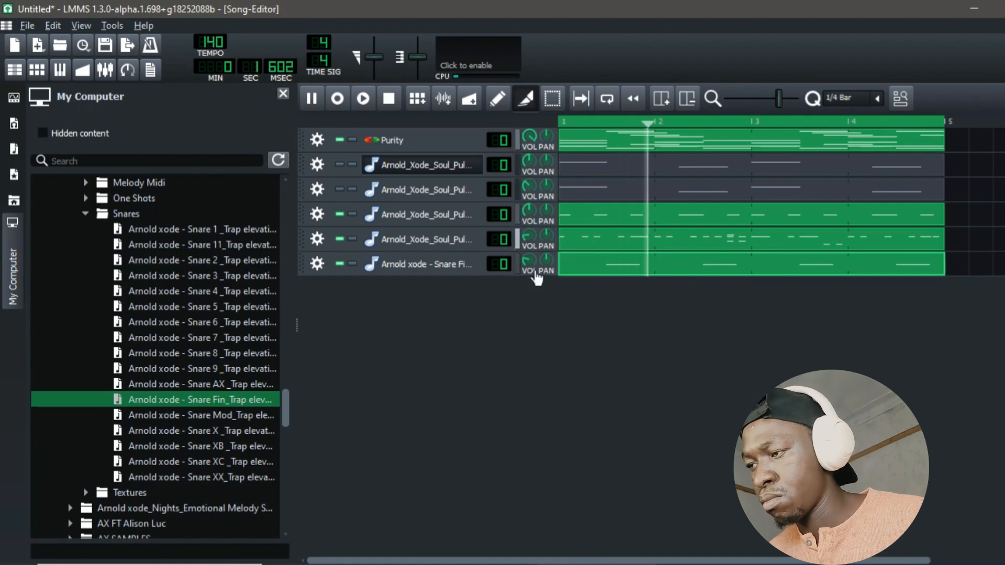
mouse_move(533, 258)
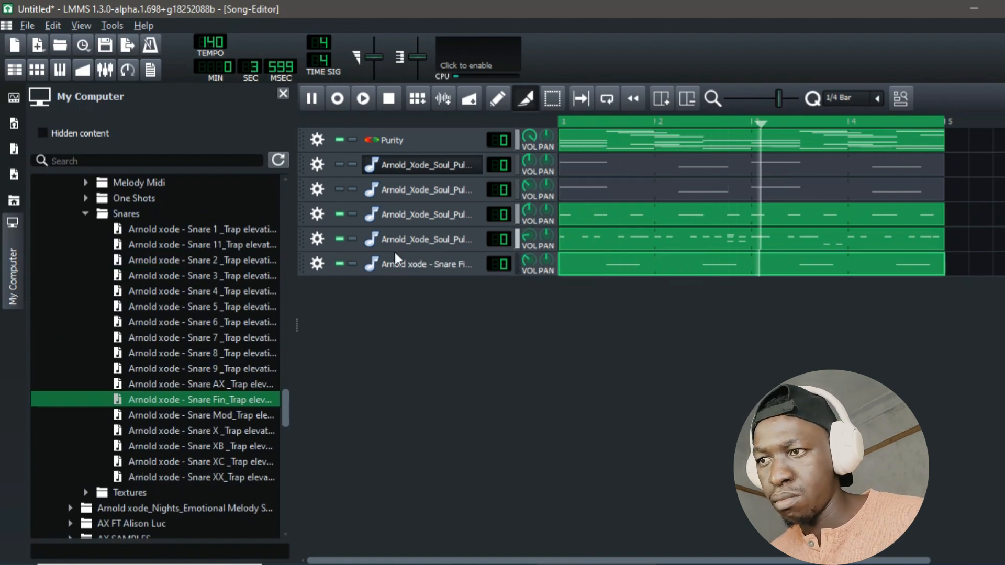
double_click(178, 213)
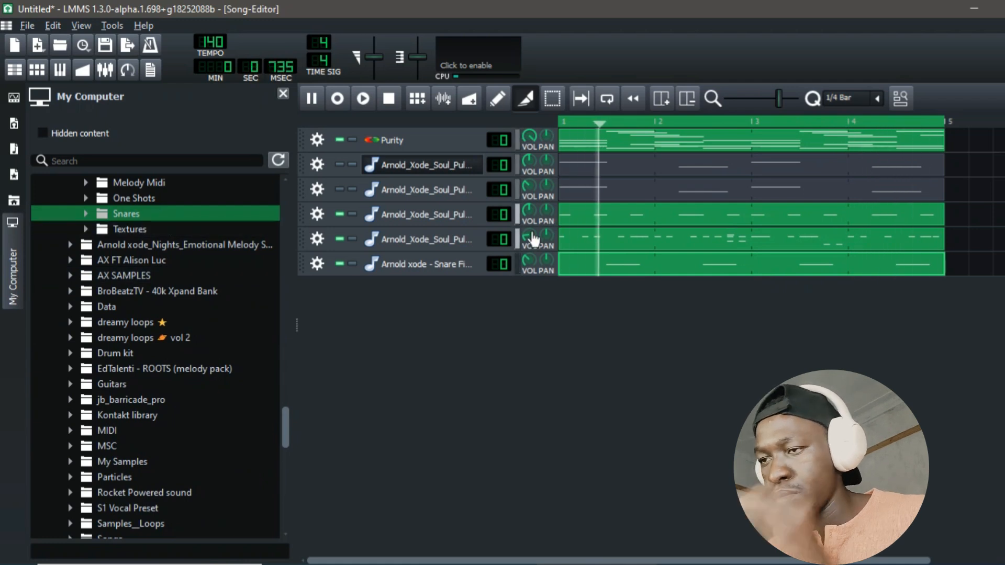
mouse_move(533, 238)
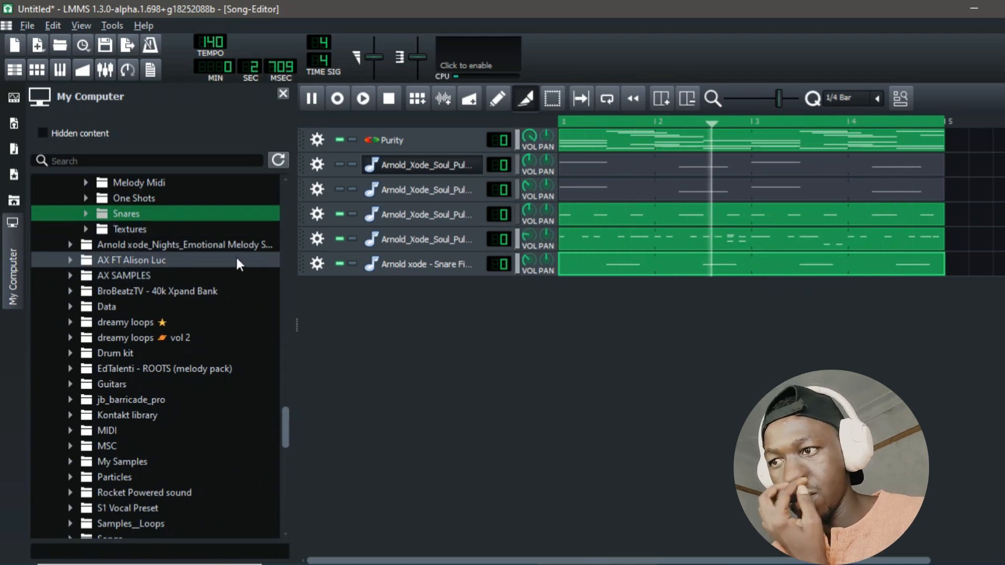
scroll(220, 267, up, 1)
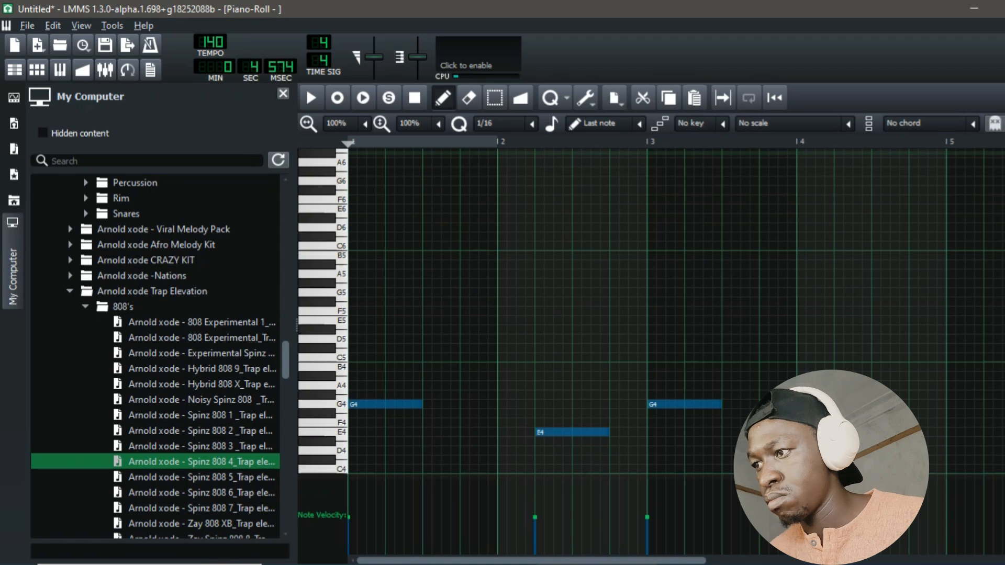
Return to the Song-Editor and lower the volume of the Spinz 808 4 track.
key(ctrl+1)
drag(531, 264, 541, 281)
Set the Closed HiHat 03 sample's Amplify to 28%, close its instrument window, and stop playback.
click(474, 217)
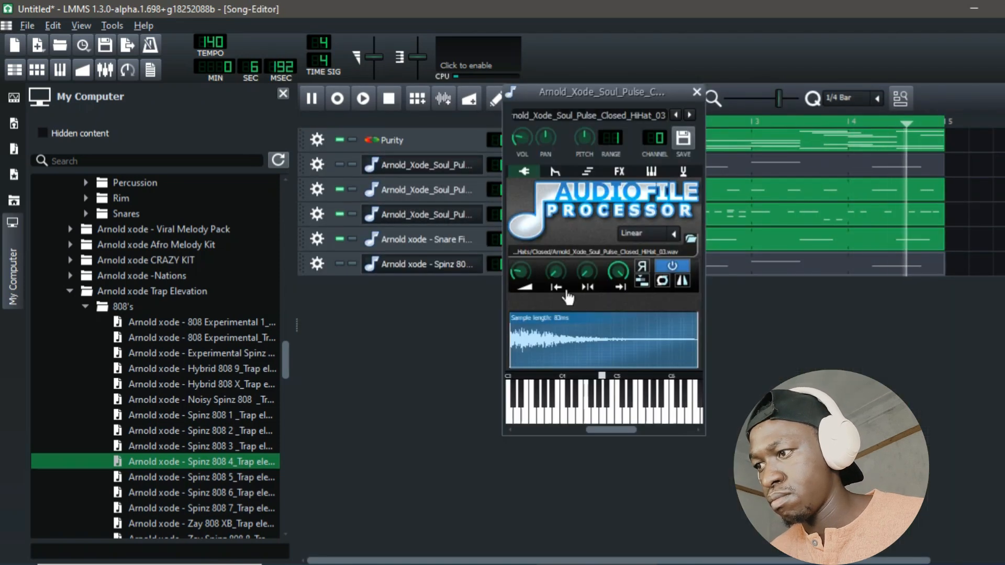
mouse_move(520, 271)
mouse_down()
mouse_move(537, 299)
mouse_move(527, 283)
mouse_up()
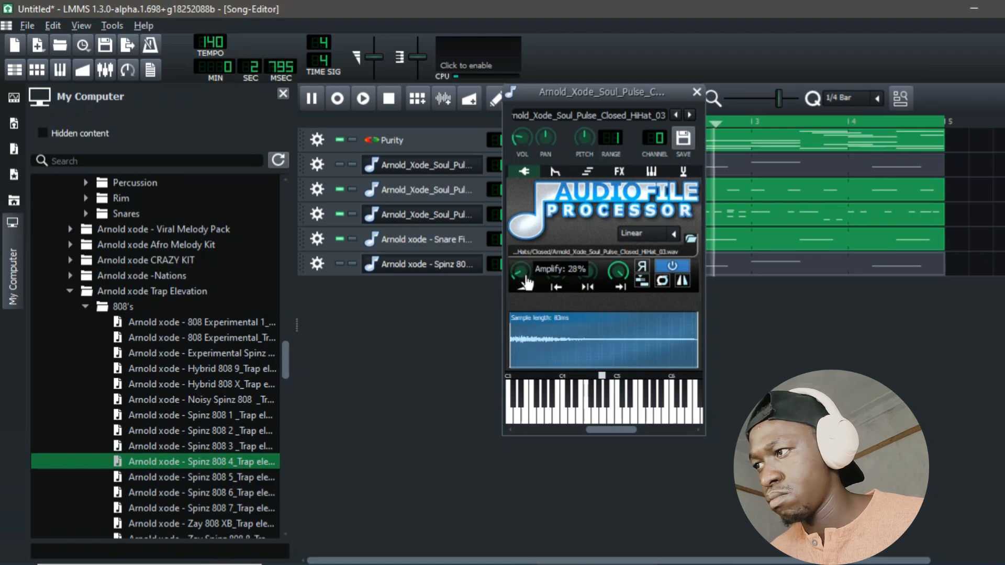
click(697, 92)
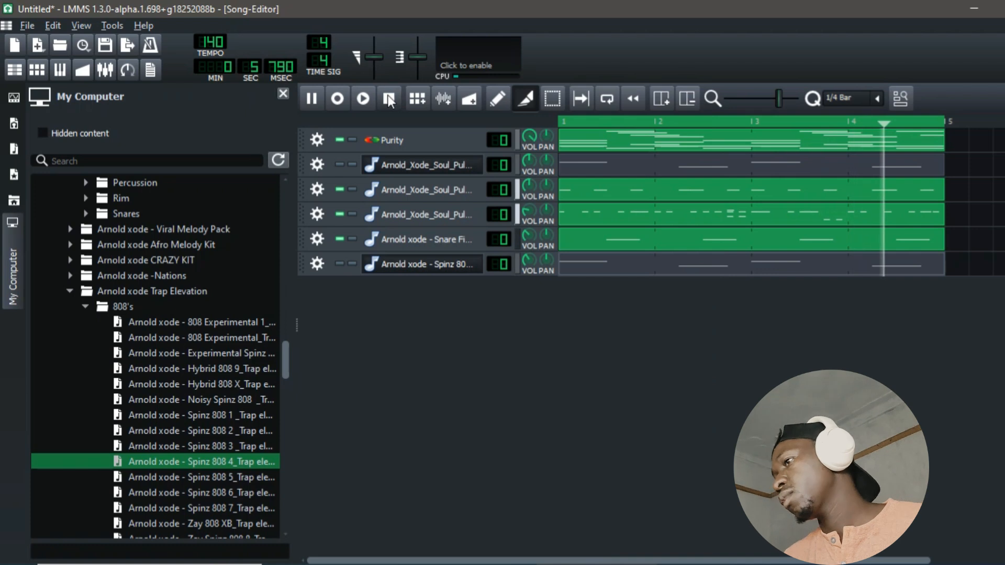
click(387, 96)
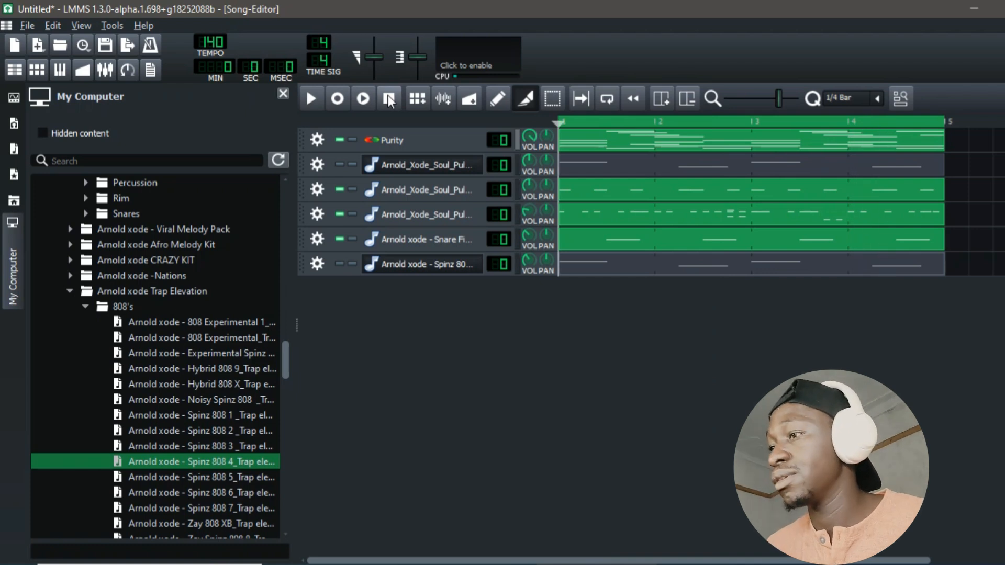